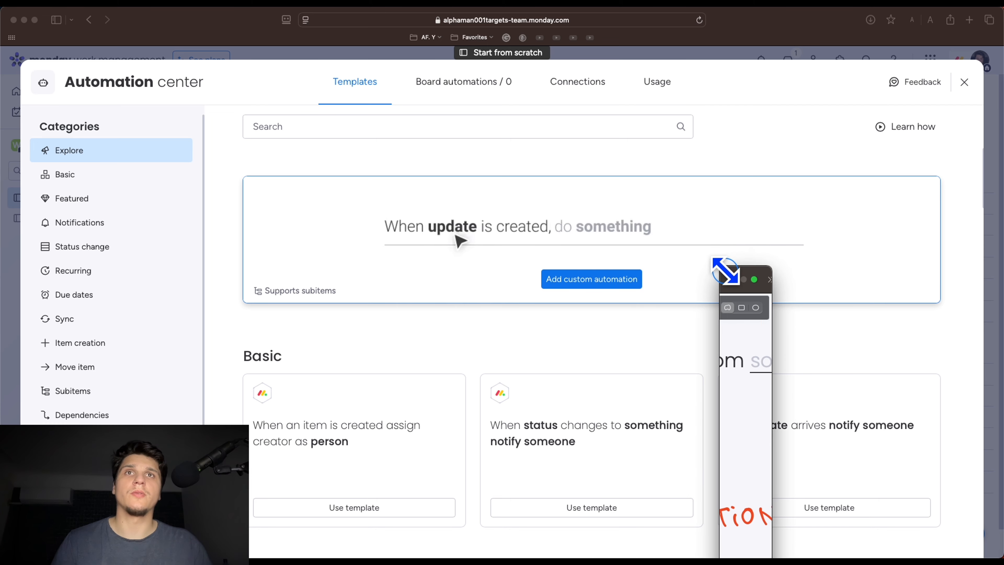
Start a new custom automation from the list of board automations
{"action": "left_click", "coordinate": [442, 88]}
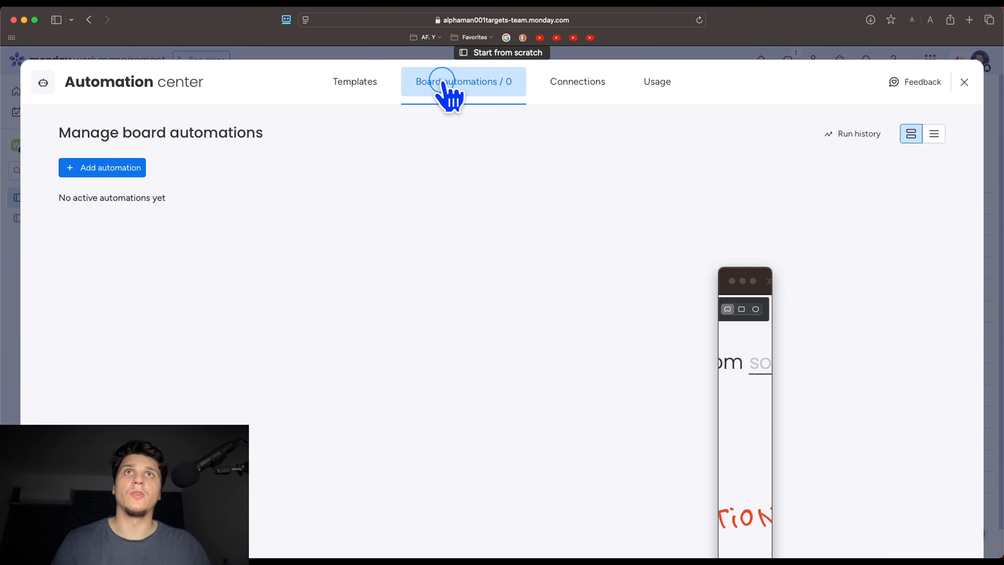
{"action": "left_click", "coordinate": [131, 170]}
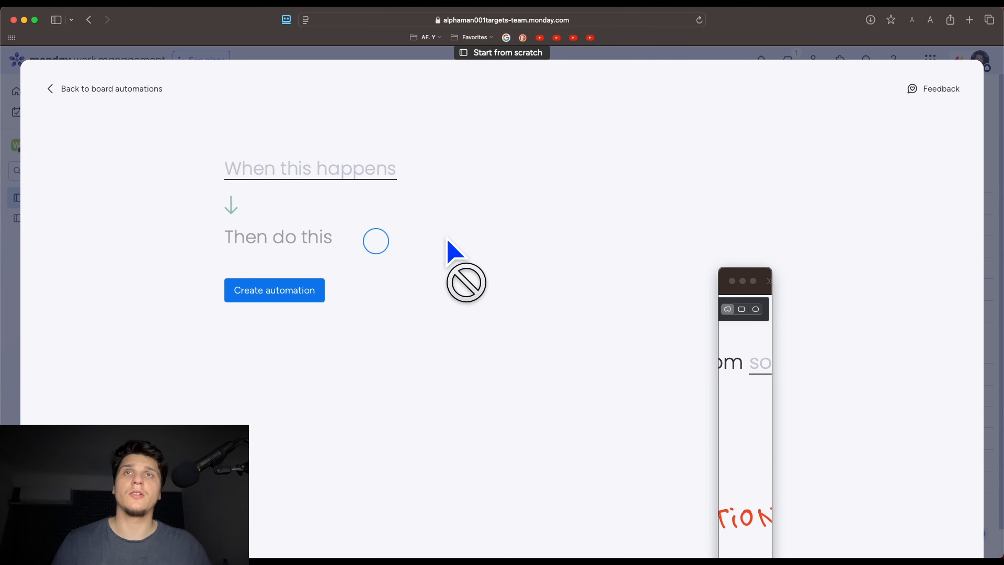
Enlarge the Shottr screenshot, circle its TRIGGER, CONDITION and ACTION annotations freehand, and close Shottr without keeping the markup
{"action": "left_click", "coordinate": [720, 272]}
{"action": "mouse_move", "coordinate": [720, 271]}
{"action": "left_mouse_down"}
{"action": "mouse_move", "coordinate": [321, 130]}
{"action": "mouse_move", "coordinate": [117, 95]}
{"action": "left_mouse_up"}
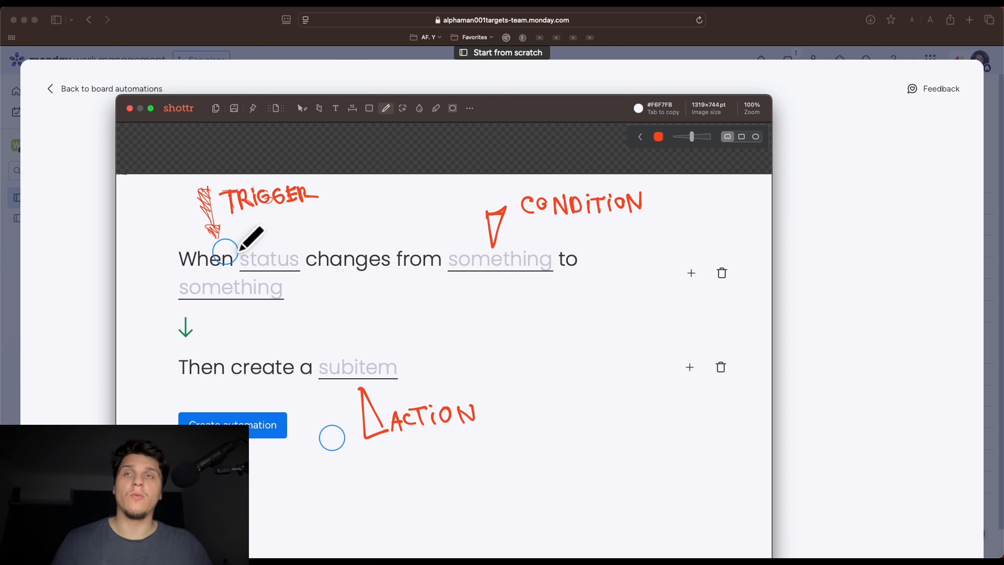
{"action": "mouse_move", "coordinate": [325, 157]}
{"action": "left_mouse_down"}
{"action": "mouse_move", "coordinate": [258, 242]}
{"action": "mouse_move", "coordinate": [233, 232]}
{"action": "left_mouse_up"}
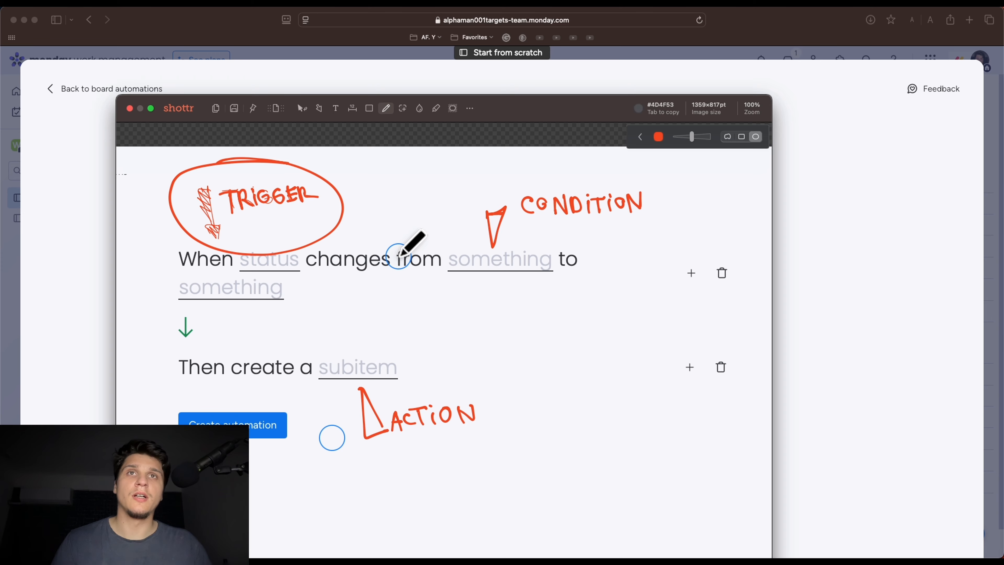
{"action": "left_click_drag", "start_coordinate": [633, 175], "coordinate": [409, 192]}
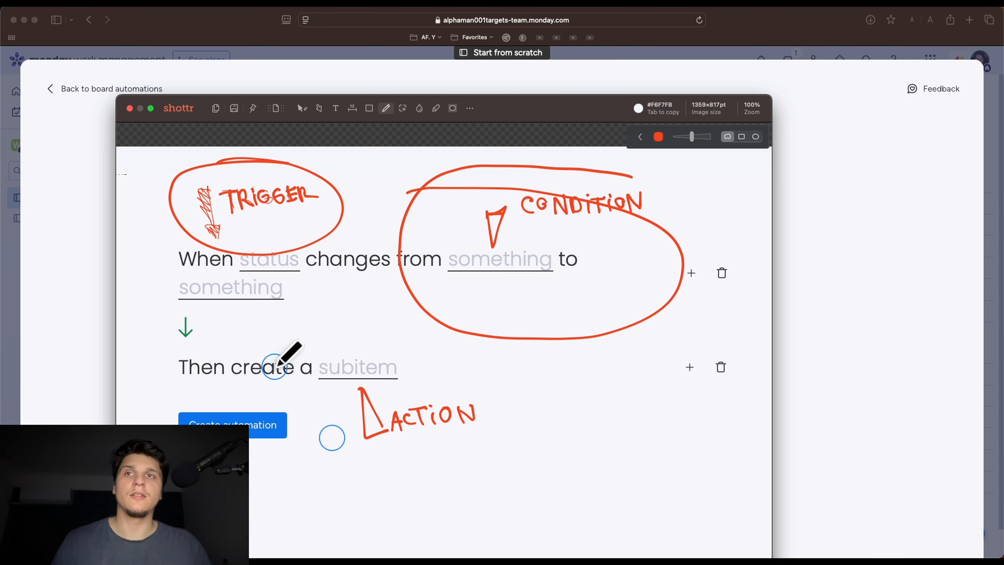
{"action": "mouse_move", "coordinate": [468, 355]}
{"action": "left_mouse_down"}
{"action": "mouse_move", "coordinate": [304, 431]}
{"action": "mouse_move", "coordinate": [419, 357]}
{"action": "left_mouse_up"}
{"action": "left_click", "coordinate": [130, 108]}
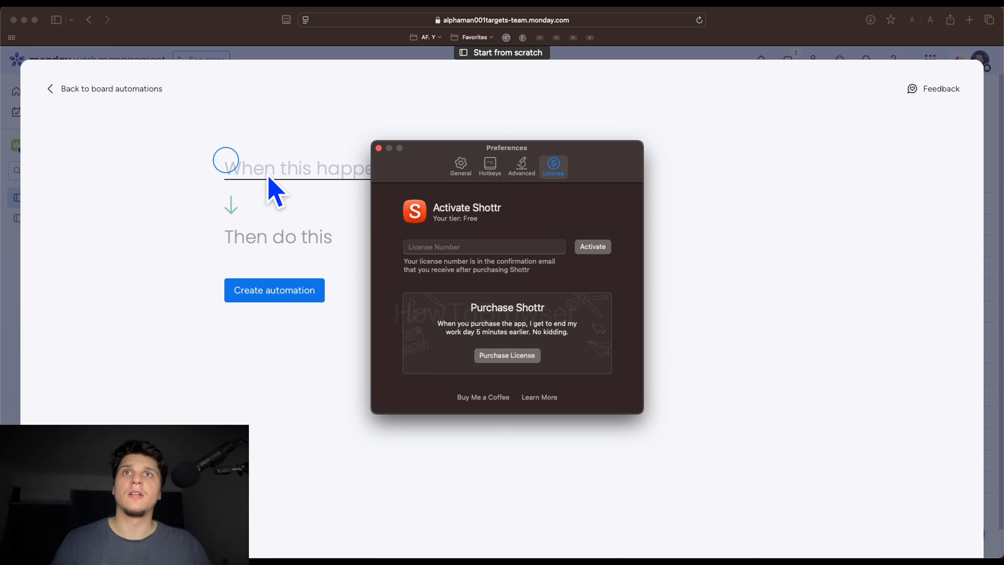
{"action": "left_click", "coordinate": [378, 148]}
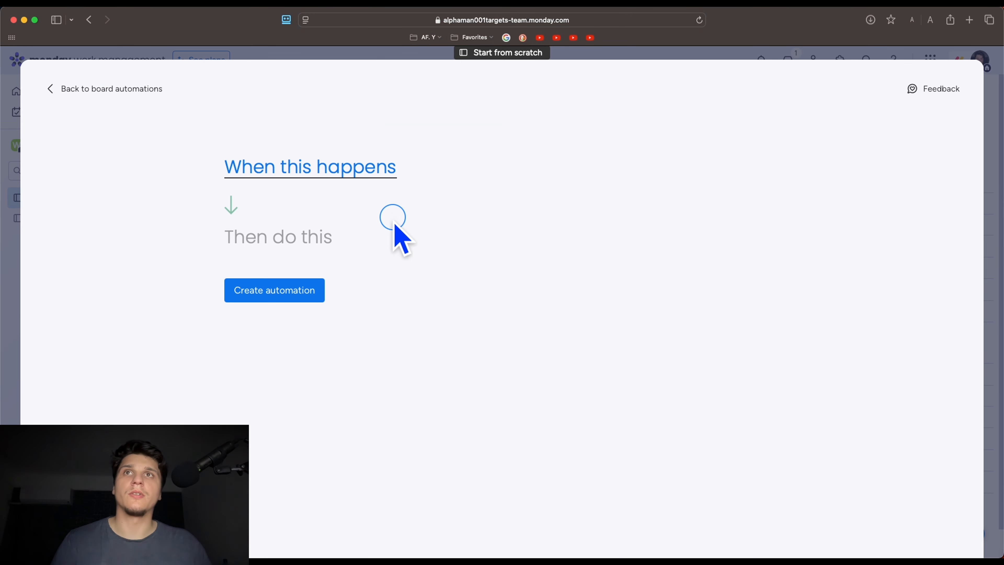
Give the automation the trigger "status changes to something" and two actions: move item to group, and notify someone
{"action": "left_click", "coordinate": [314, 174]}
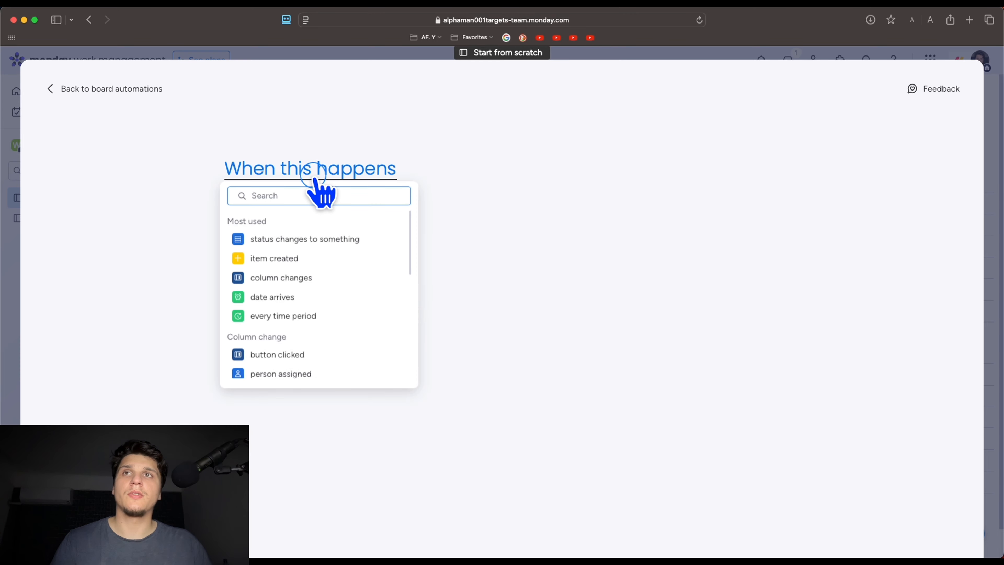
{"action": "left_click", "coordinate": [325, 240]}
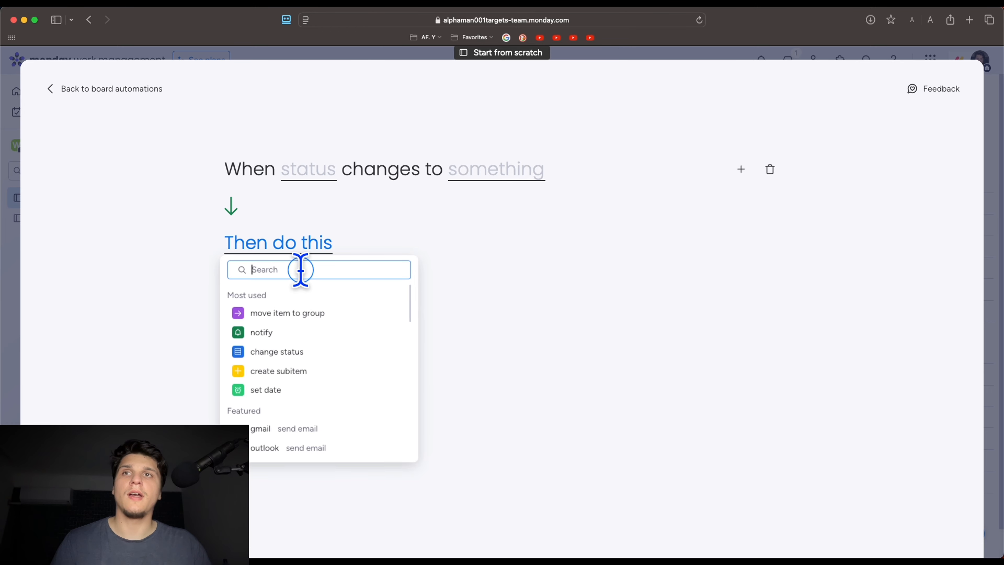
{"action": "left_click", "coordinate": [324, 314]}
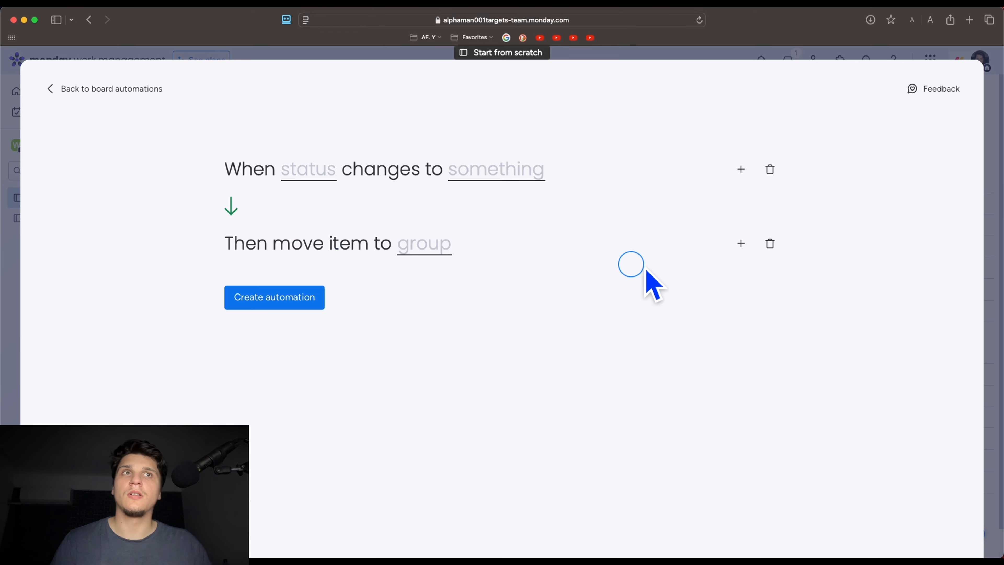
{"action": "left_click", "coordinate": [740, 243]}
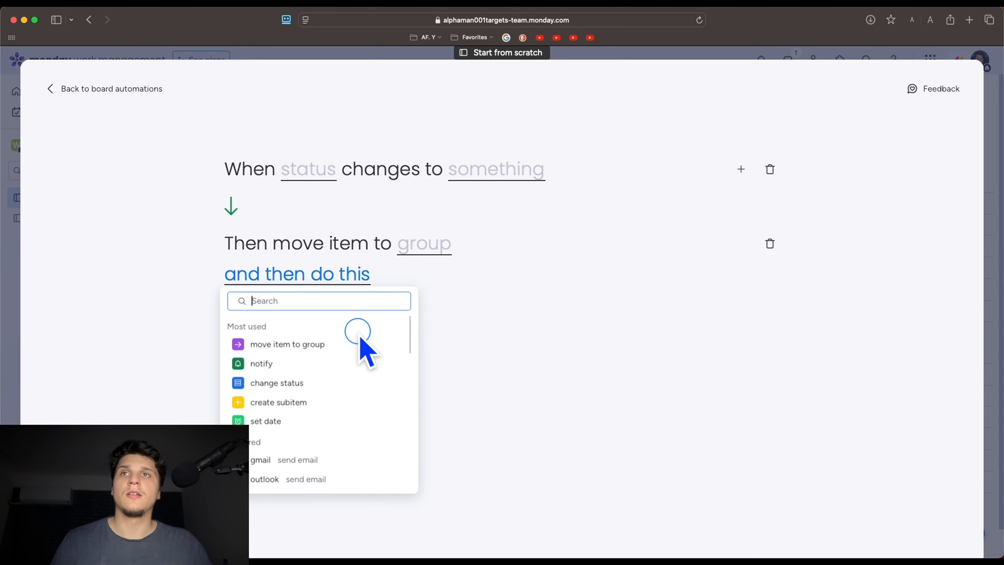
{"action": "scroll", "coordinate": [372, 340], "scroll_direction": "down", "scroll_amount": 1}
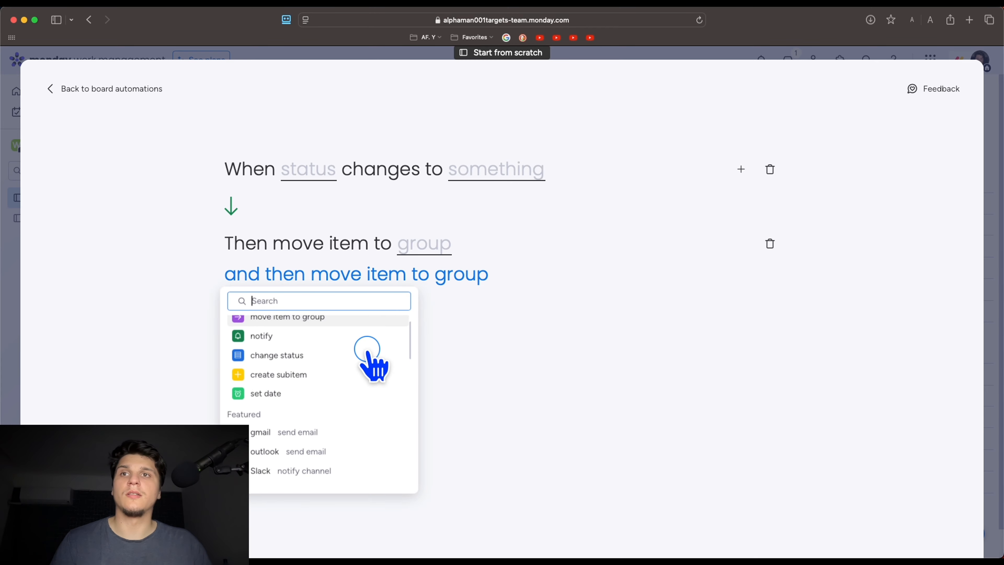
{"action": "left_click", "coordinate": [356, 334]}
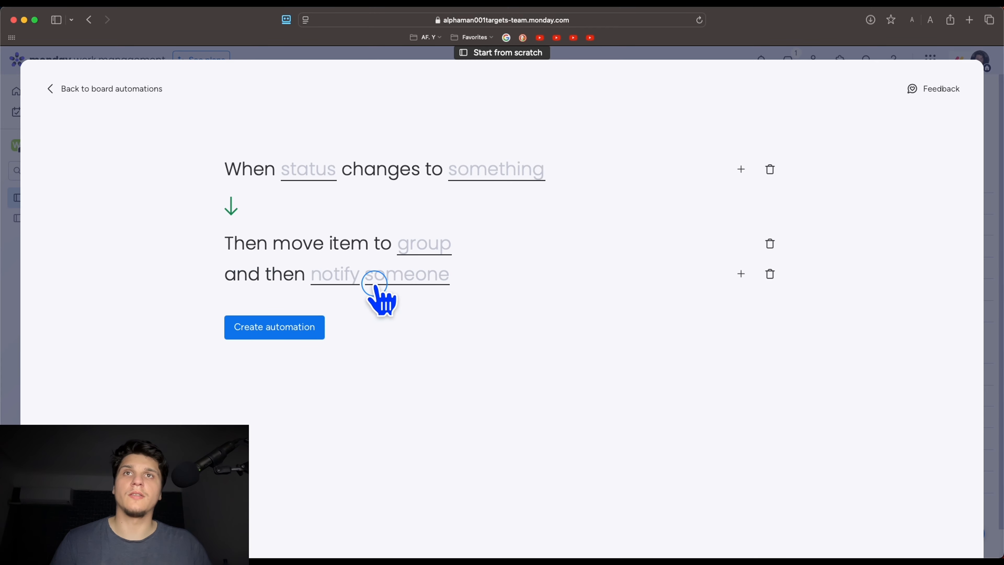
Use the Status column in the automation's trigger
{"action": "left_click", "coordinate": [308, 170]}
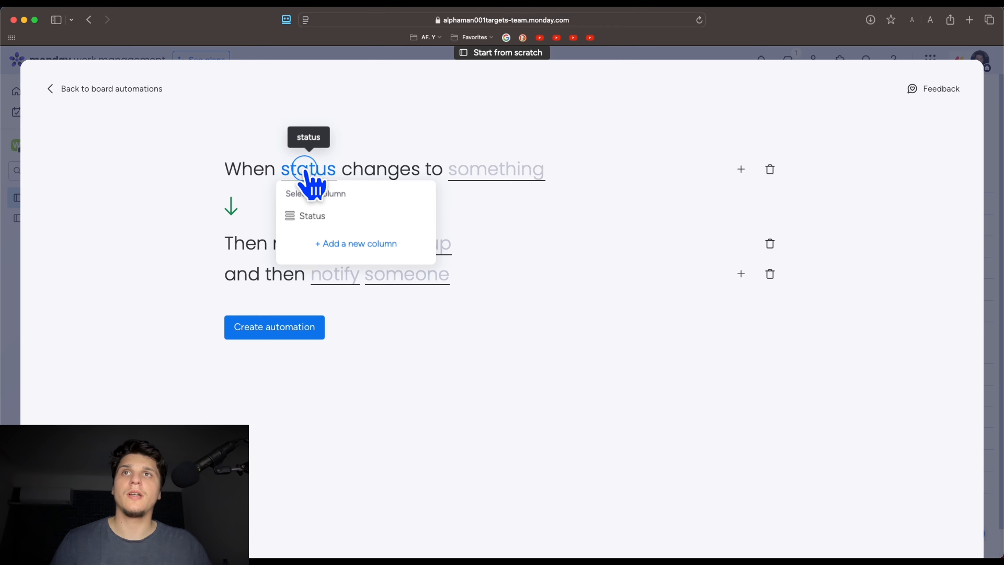
{"action": "left_click", "coordinate": [316, 215]}
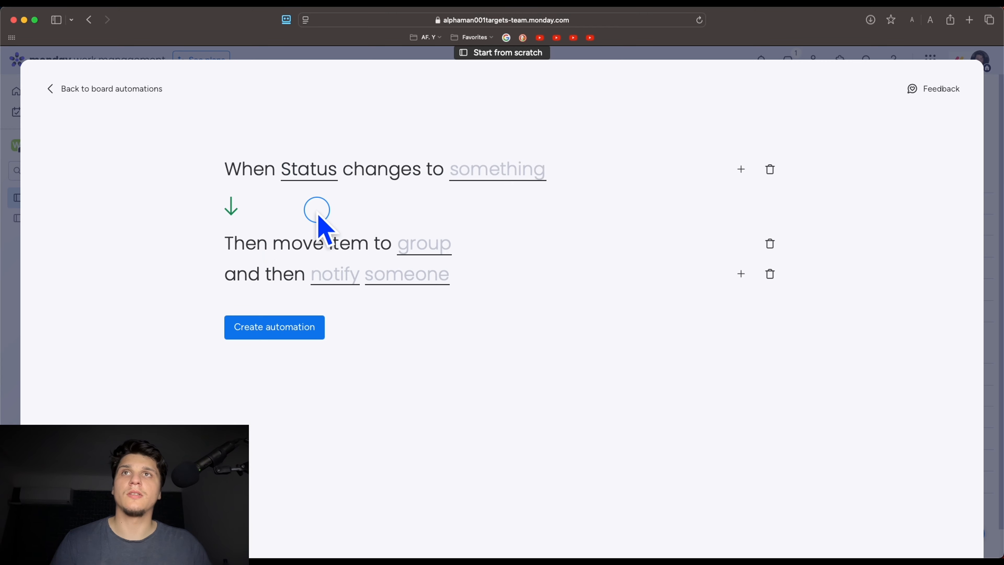
{"action": "left_click", "coordinate": [318, 170]}
{"action": "left_click", "coordinate": [339, 242]}
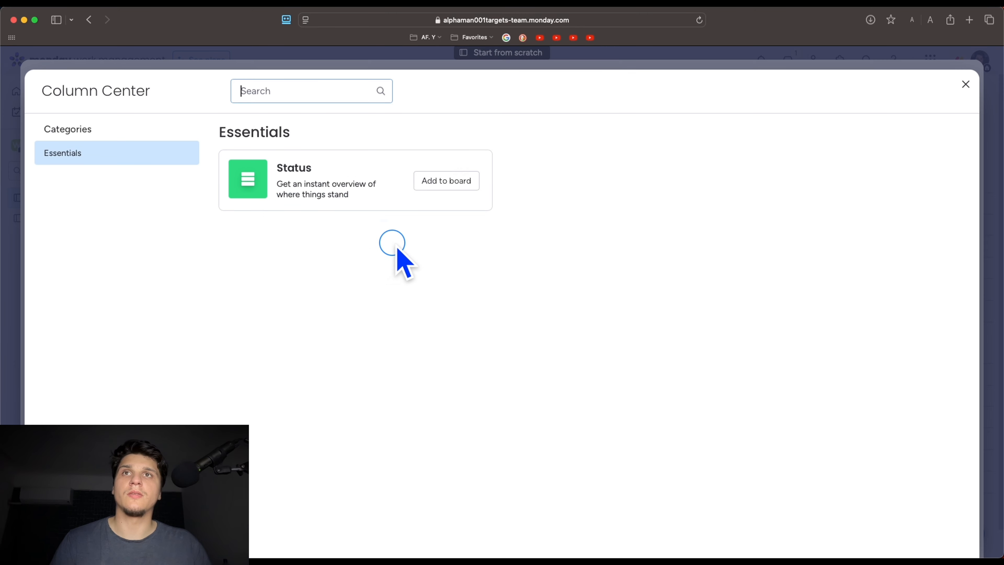
{"action": "left_click", "coordinate": [136, 127]}
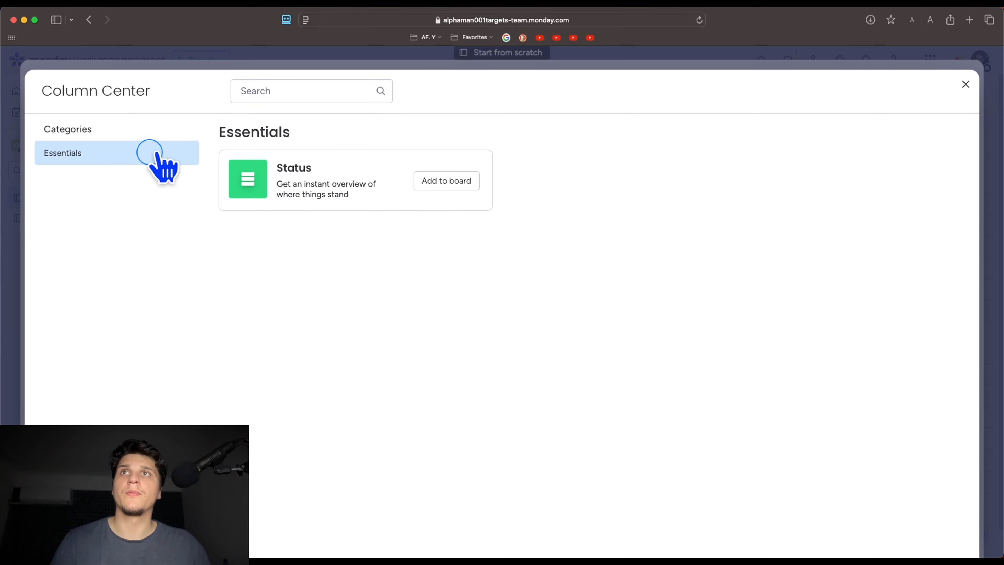
{"action": "left_click", "coordinate": [292, 92]}
{"action": "left_click", "coordinate": [112, 148]}
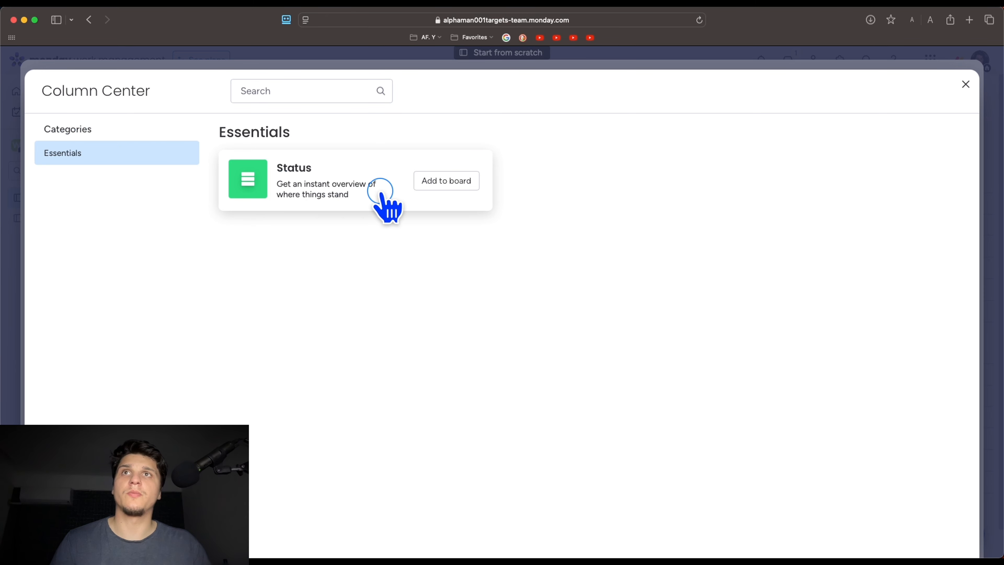
{"action": "left_click", "coordinate": [965, 84]}
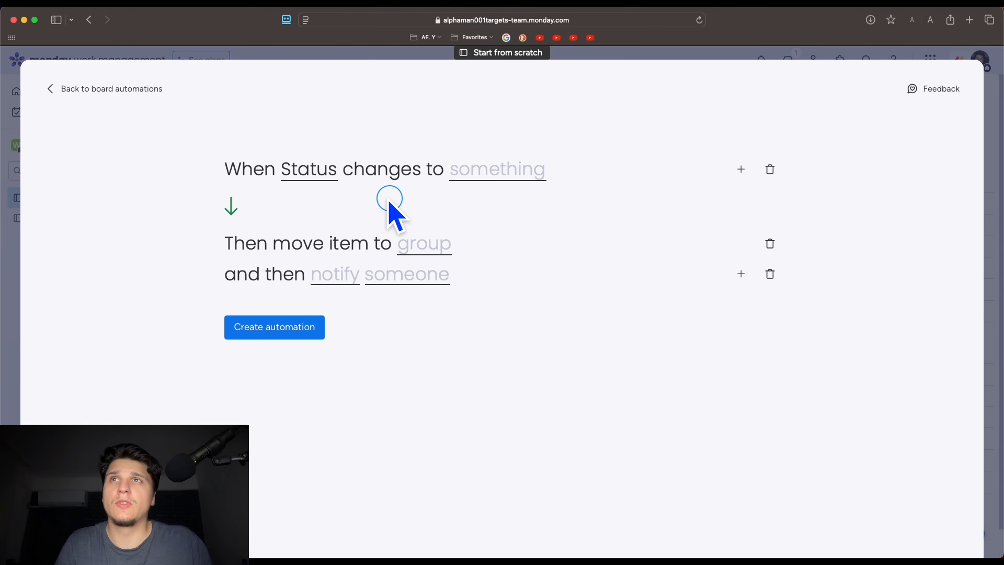
Set the trigger value to Stuck and the destination group to "move here when DONE"
{"action": "left_click", "coordinate": [464, 170]}
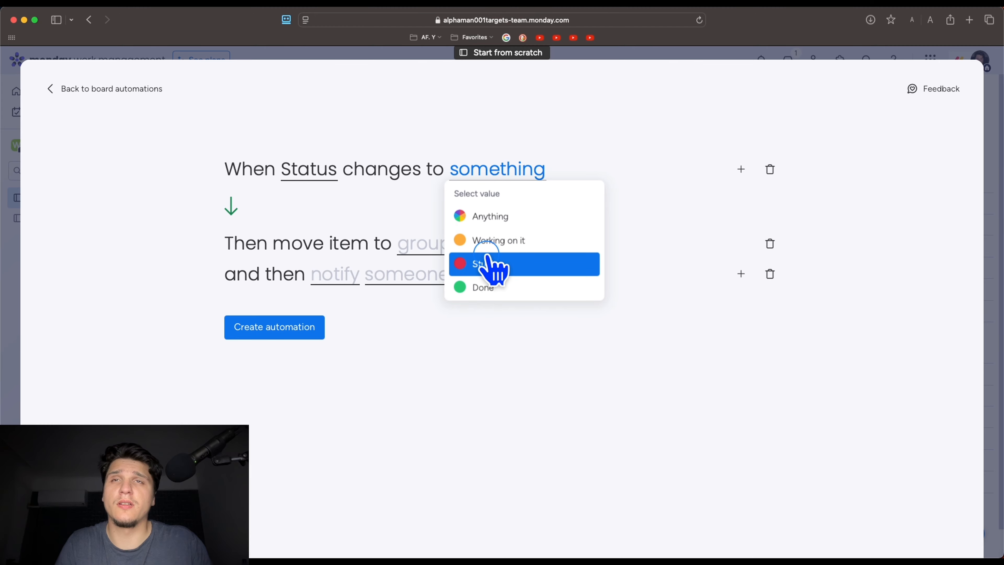
{"action": "left_click", "coordinate": [490, 264]}
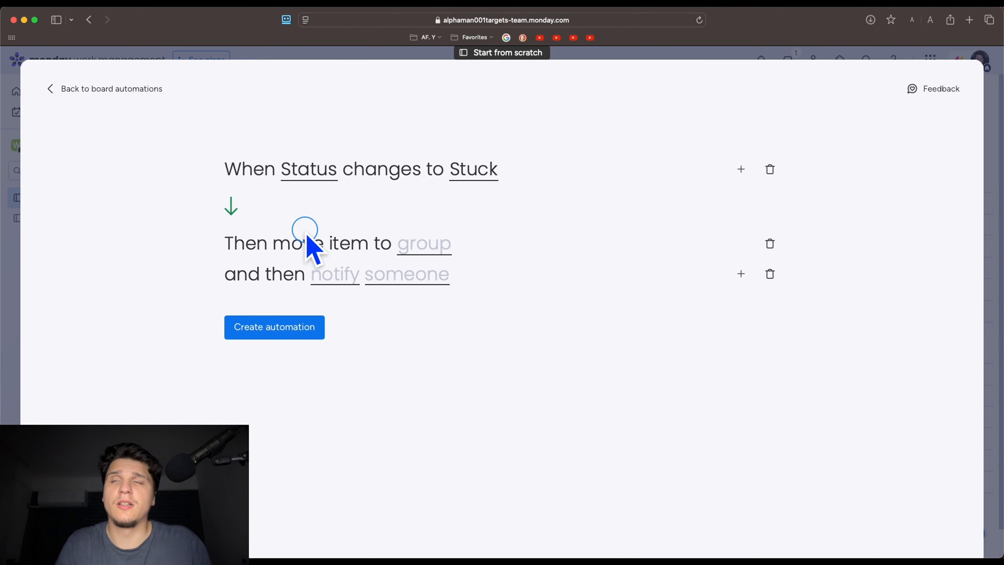
{"action": "left_click", "coordinate": [422, 246]}
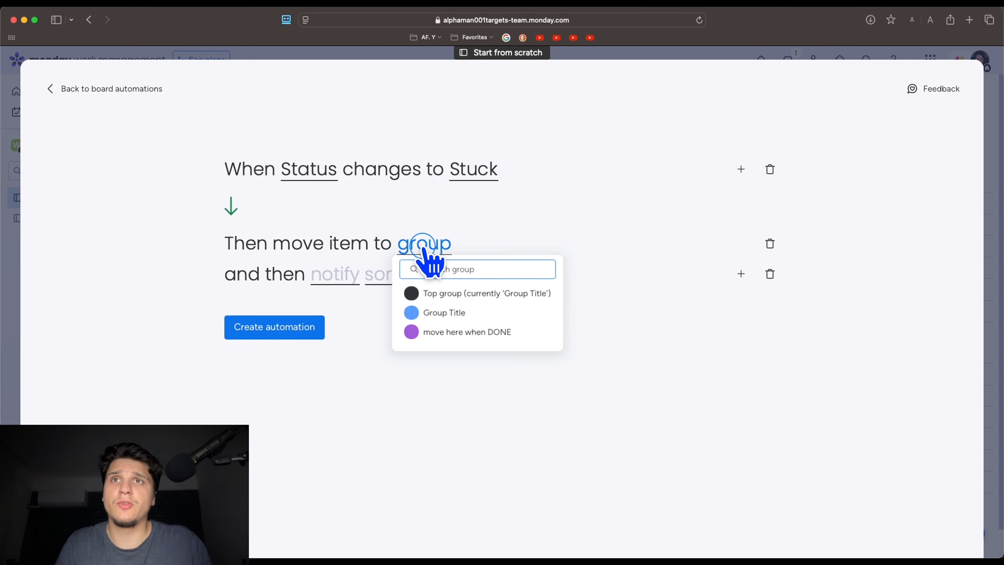
{"action": "left_click", "coordinate": [426, 332]}
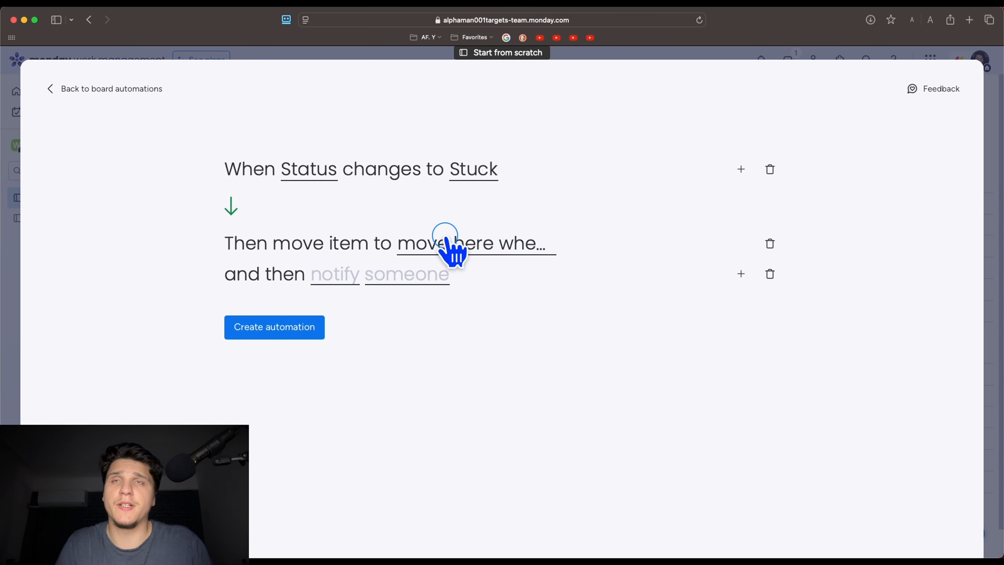
Make the notification go to Me with the message "IT WORKS", and create the automation
{"action": "left_click", "coordinate": [316, 274]}
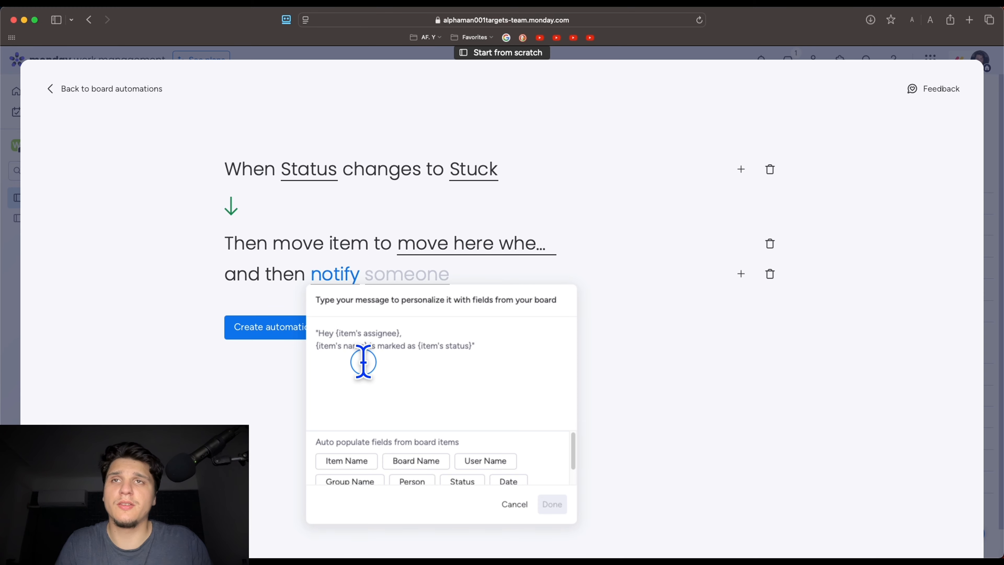
{"action": "left_click", "coordinate": [395, 273]}
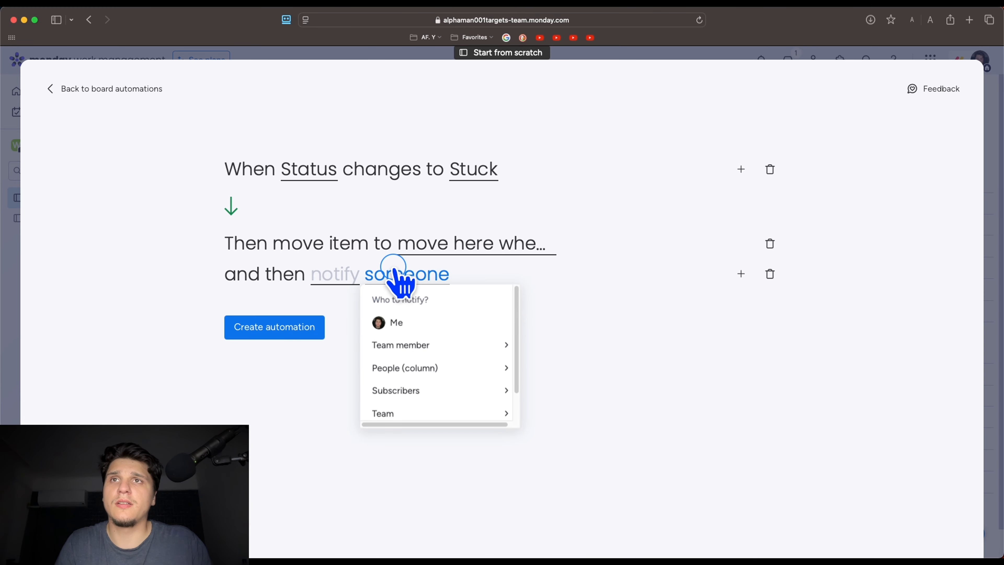
{"action": "left_click", "coordinate": [401, 325]}
{"action": "left_click", "coordinate": [335, 277]}
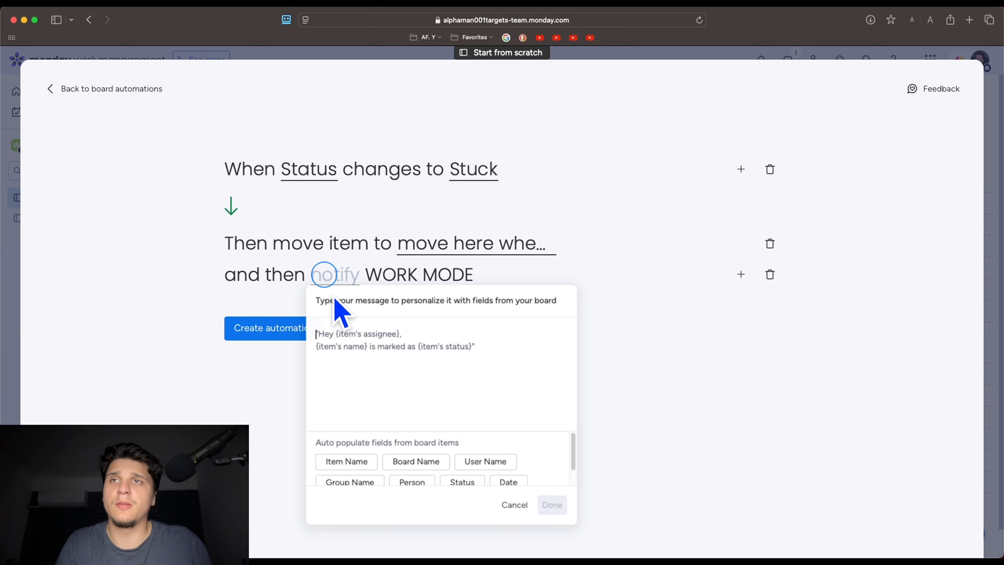
{"action": "type", "text": "IT WORKS"}
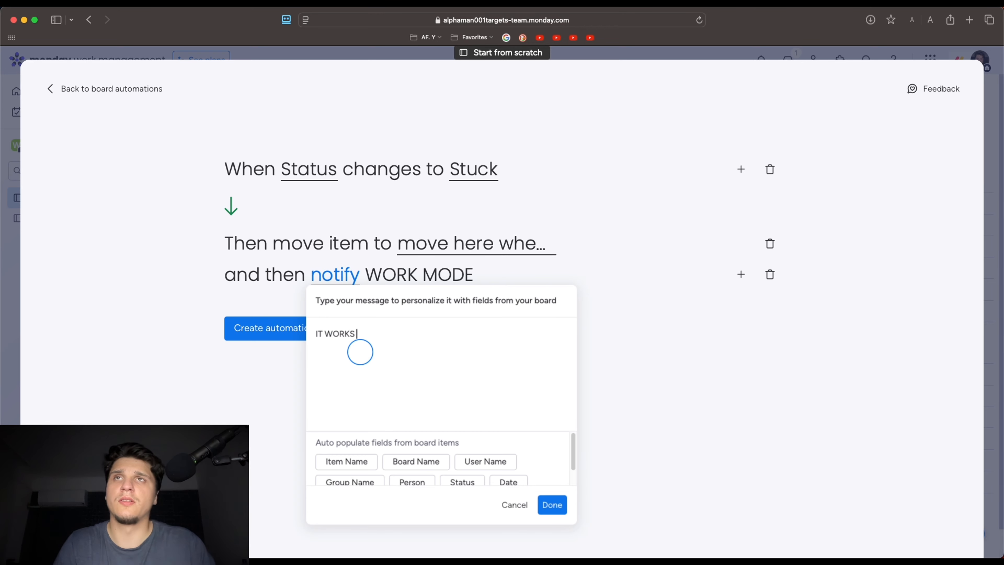
{"action": "left_click", "coordinate": [553, 504]}
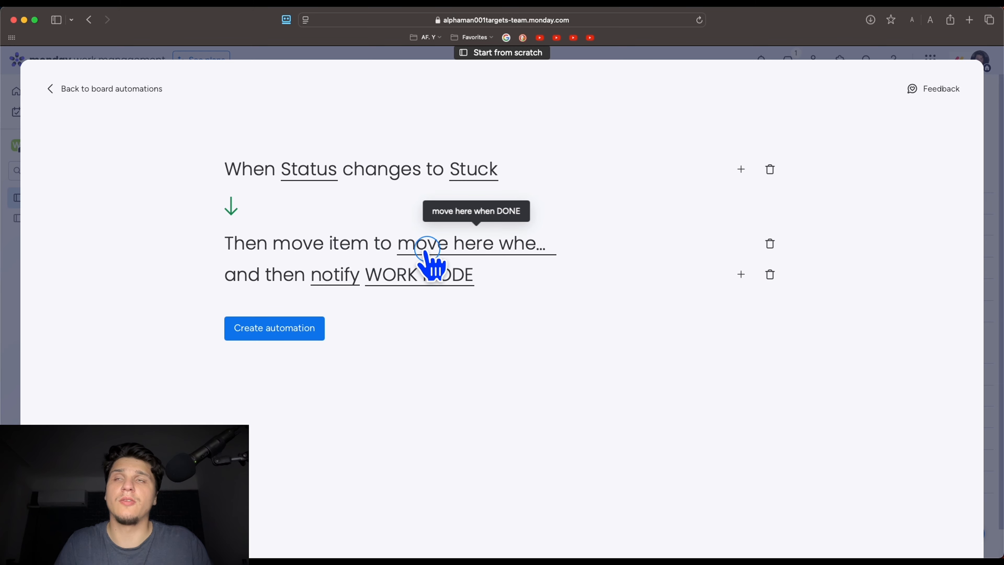
{"action": "left_click", "coordinate": [310, 328]}
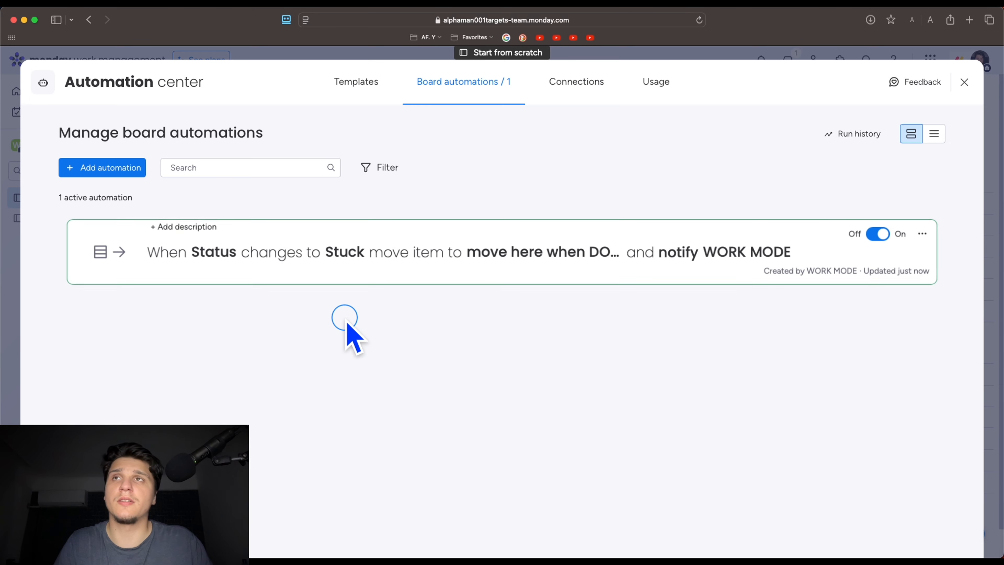
Return to the board and test the automation by setting the status of WOKRING N2 and Sales opportunity to Stuck
{"action": "left_click", "coordinate": [964, 84]}
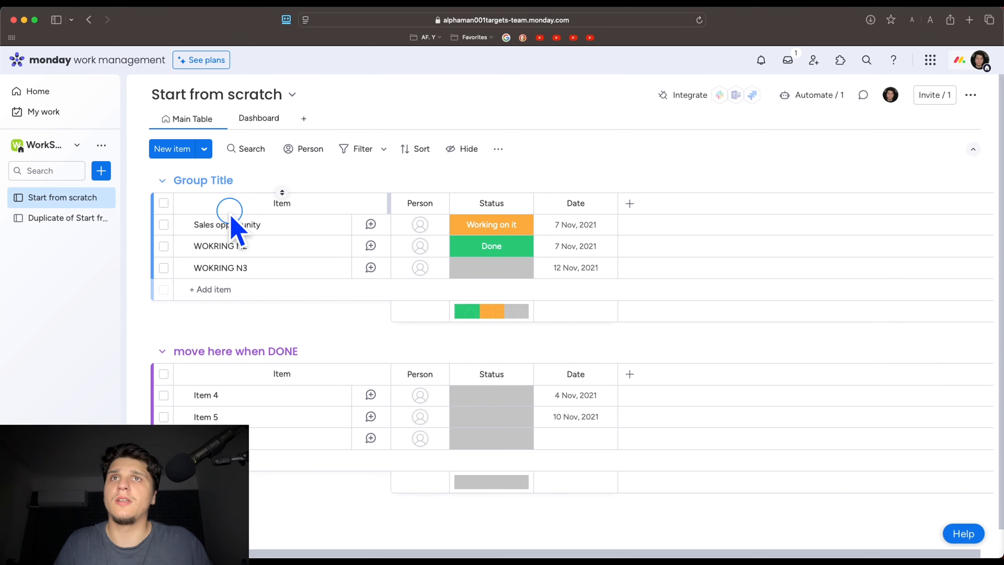
{"action": "left_click", "coordinate": [464, 246]}
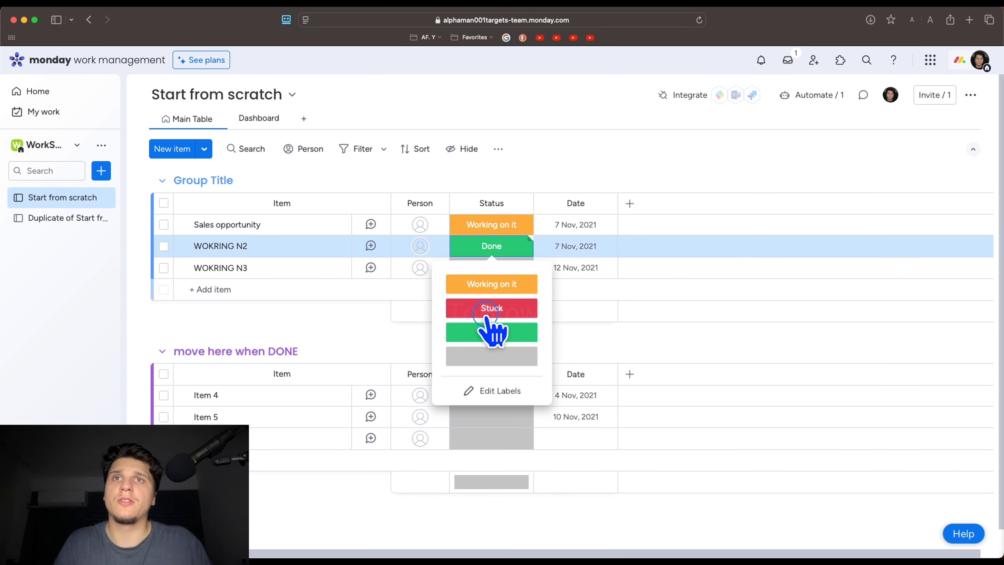
{"action": "left_click", "coordinate": [487, 305]}
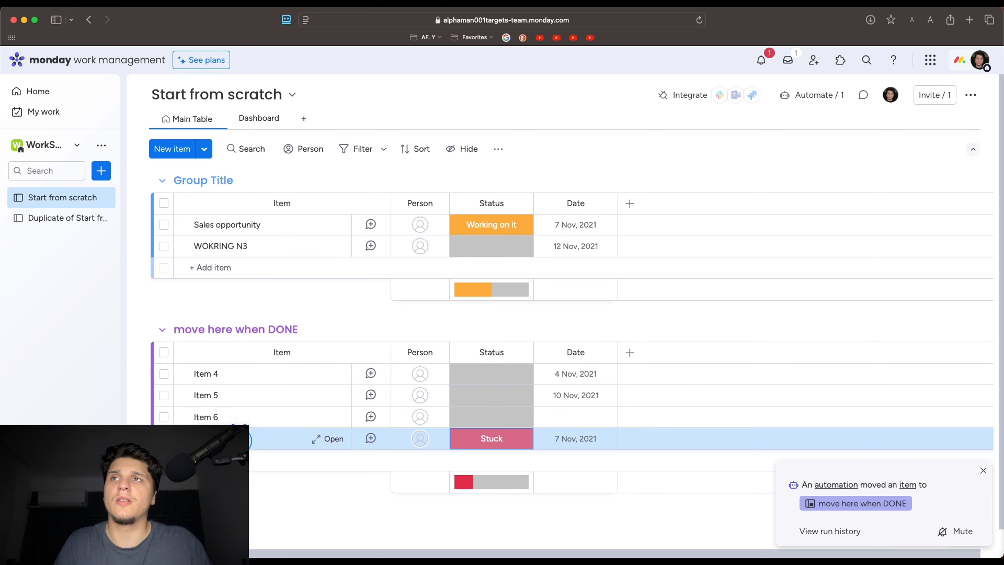
{"action": "left_click", "coordinate": [490, 225]}
{"action": "left_click", "coordinate": [489, 288]}
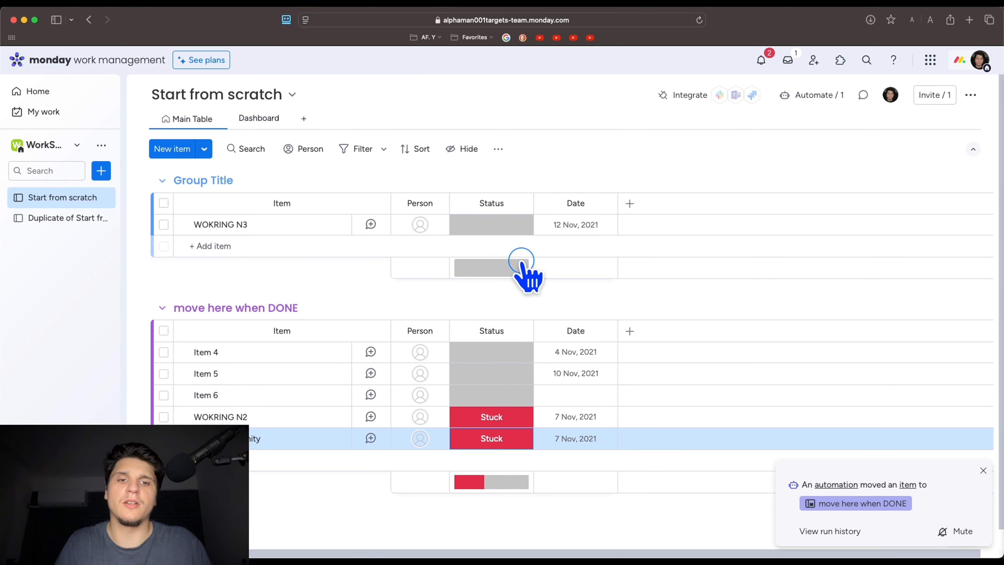
Check the notifications for the automation's messages and return to the board
{"action": "left_click", "coordinate": [760, 58]}
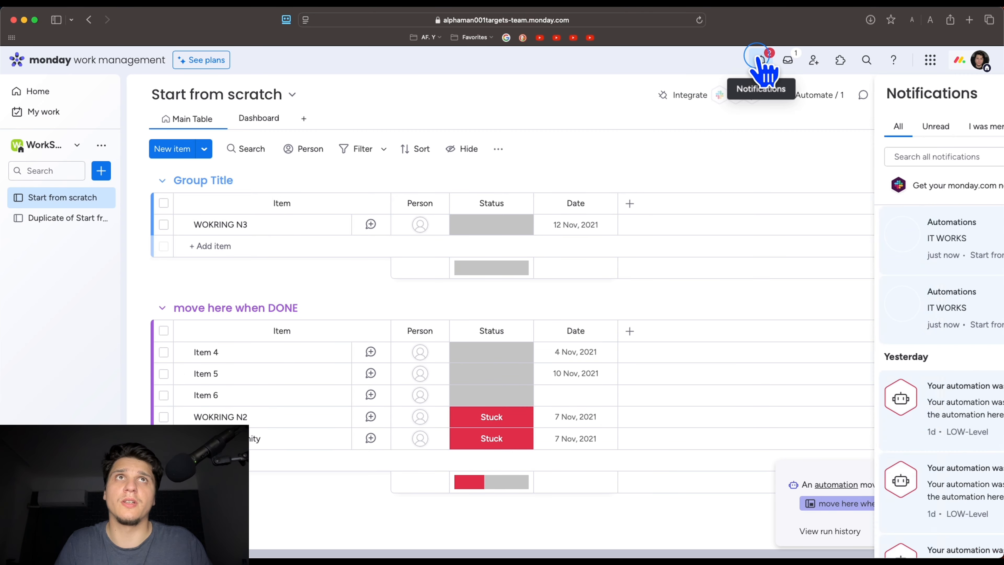
{"action": "left_click", "coordinate": [750, 273]}
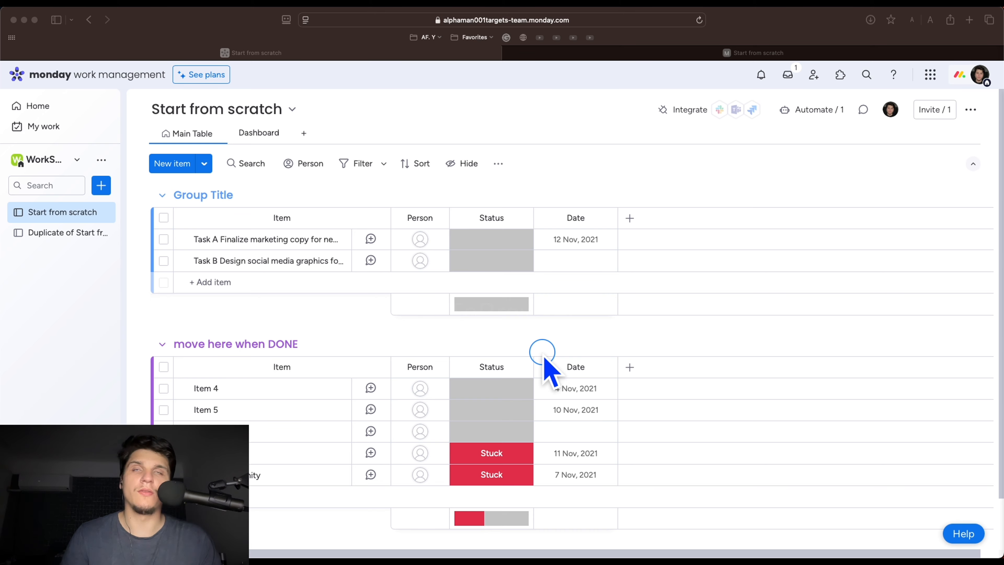
Add a Dependency column from the Board Power-Up category to the board
{"action": "left_click", "coordinate": [630, 218]}
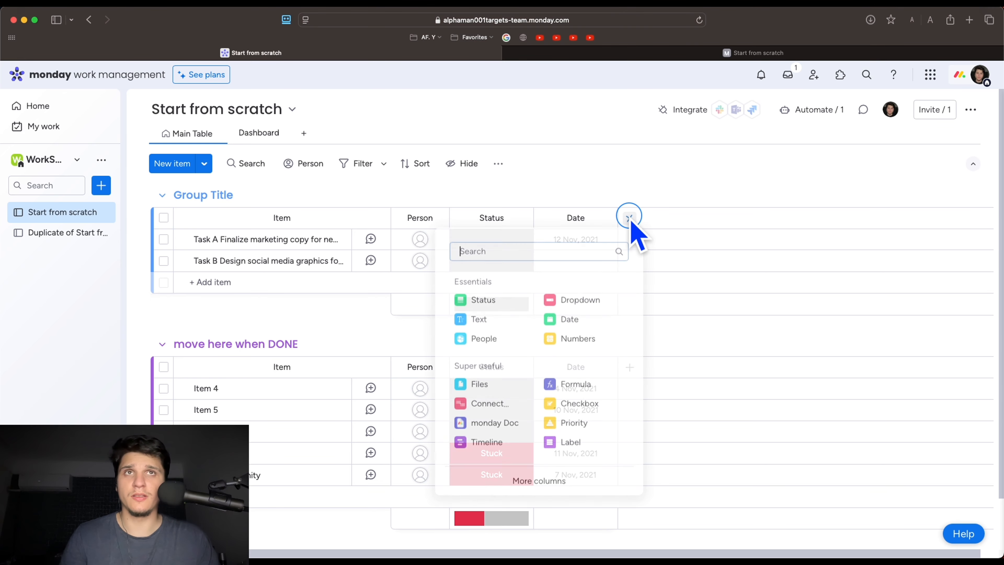
{"action": "left_click", "coordinate": [538, 481]}
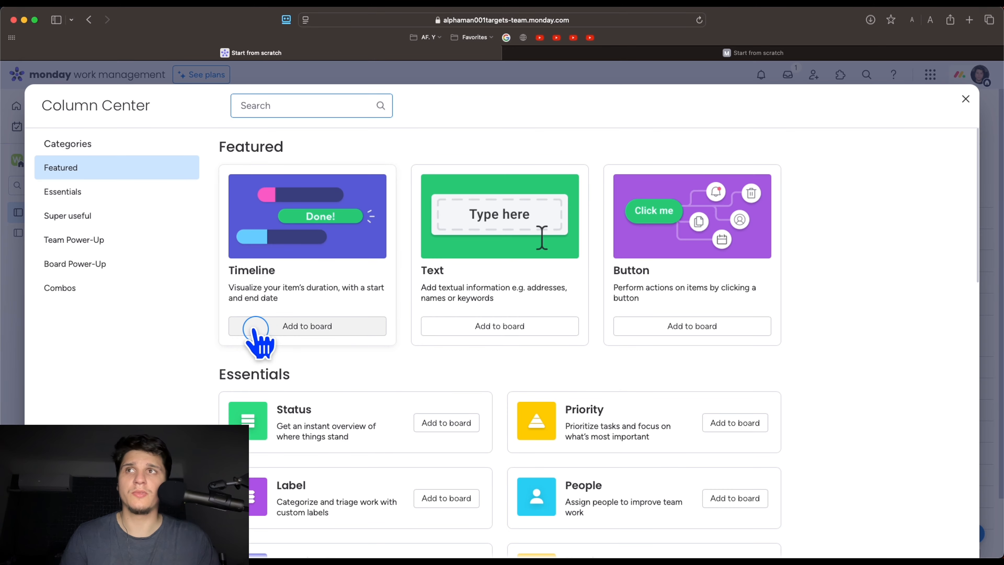
{"action": "left_click", "coordinate": [107, 262]}
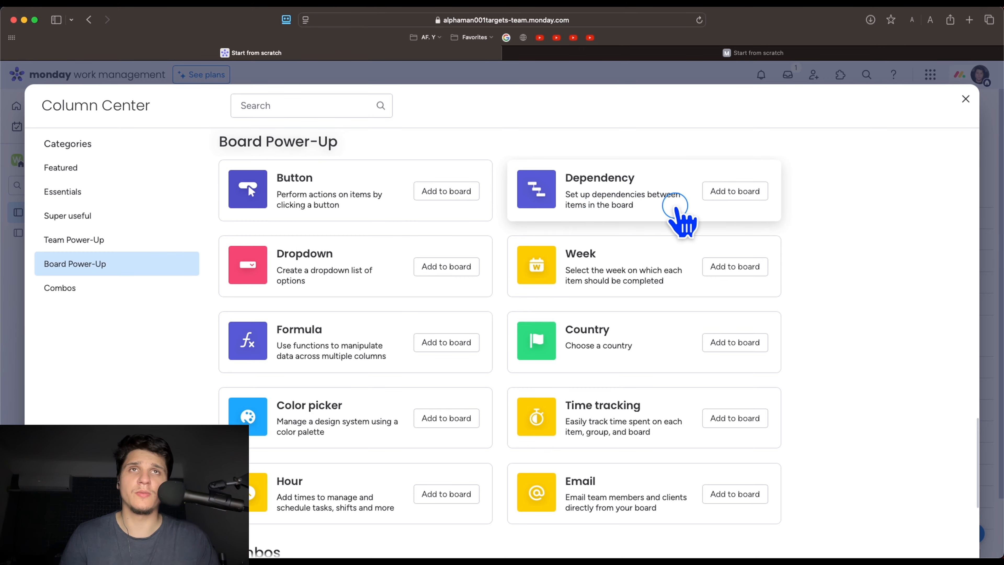
{"action": "left_click", "coordinate": [722, 193]}
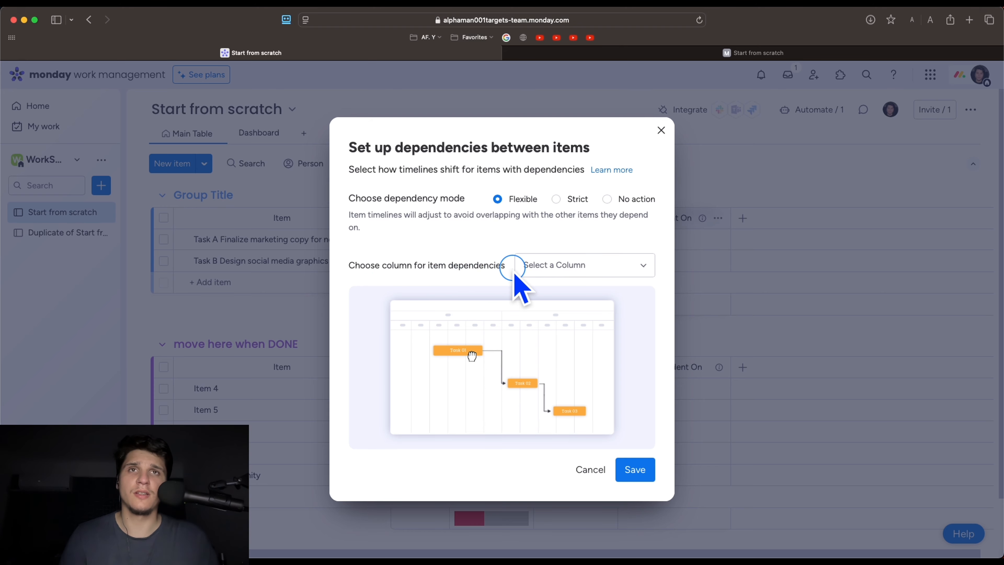
{"action": "left_click", "coordinate": [615, 262]}
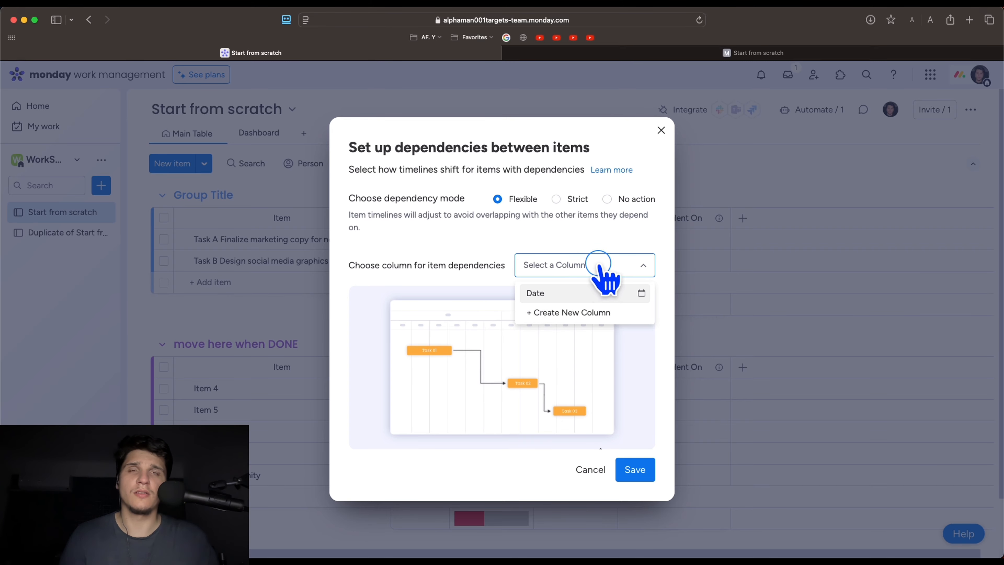
{"action": "left_click", "coordinate": [572, 313]}
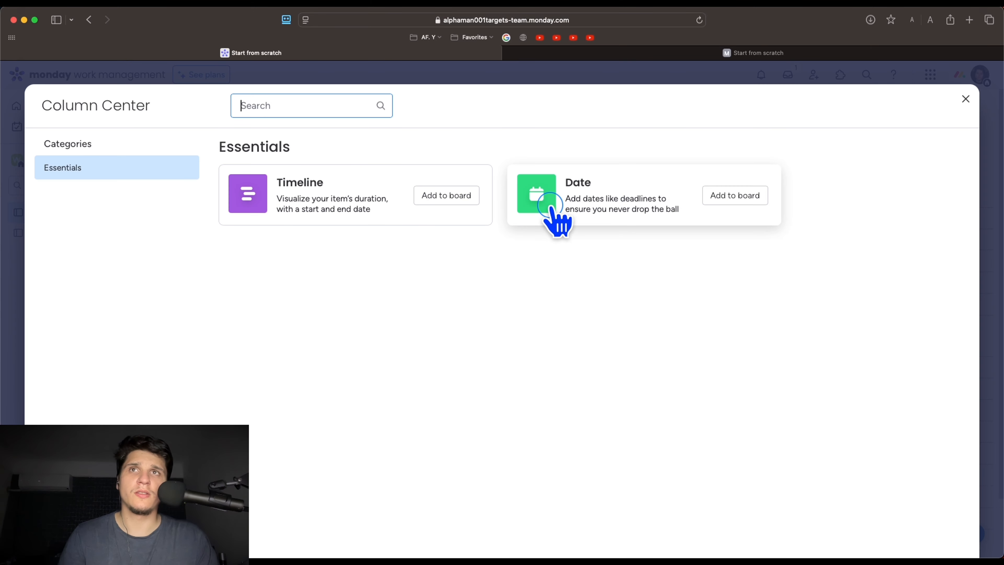
{"action": "left_click", "coordinate": [966, 99]}
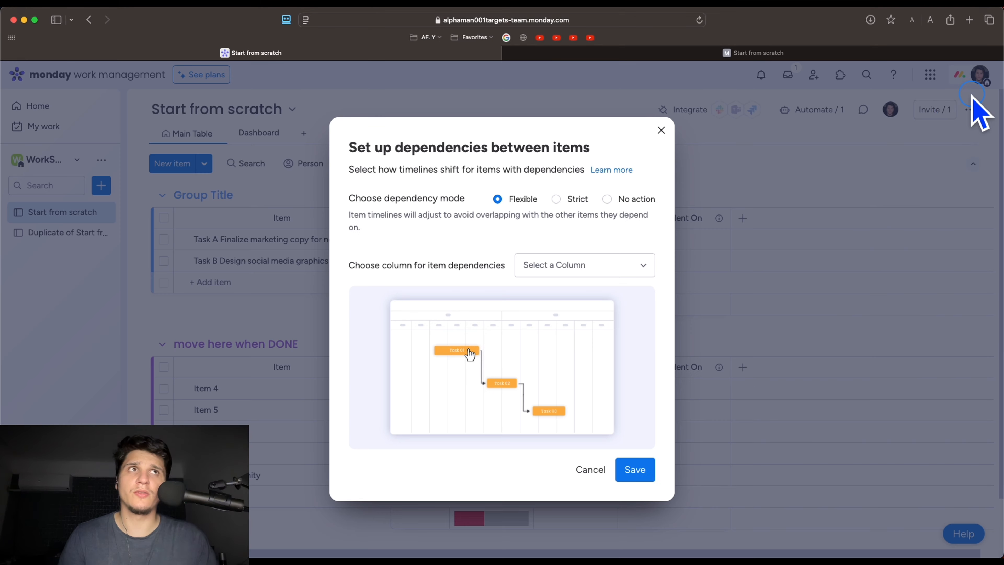
Save the dependency setup in Flexible mode and make Task B dependent on "Task A Finalize marketing copy for new product."
{"action": "left_click", "coordinate": [635, 470]}
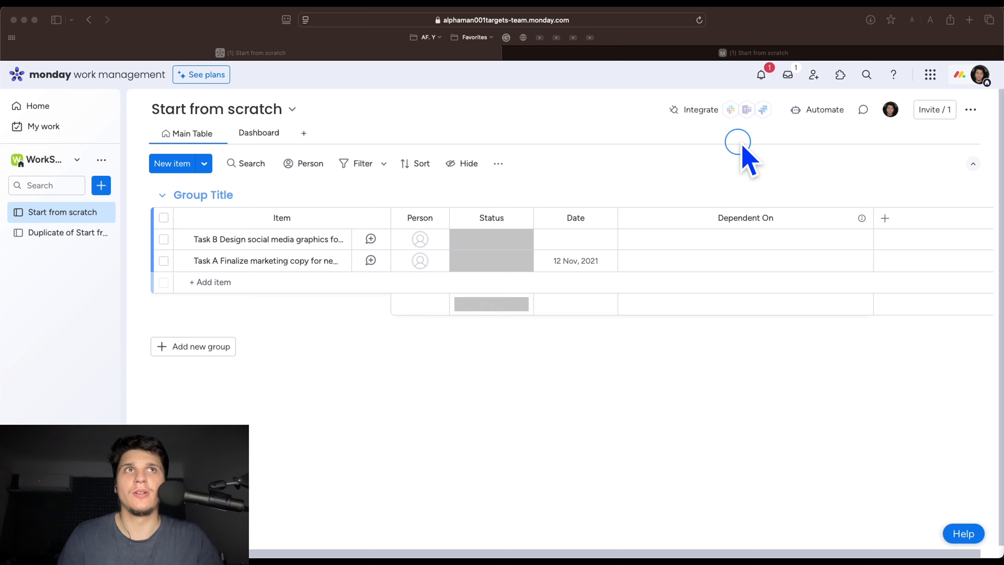
{"action": "left_click", "coordinate": [666, 237]}
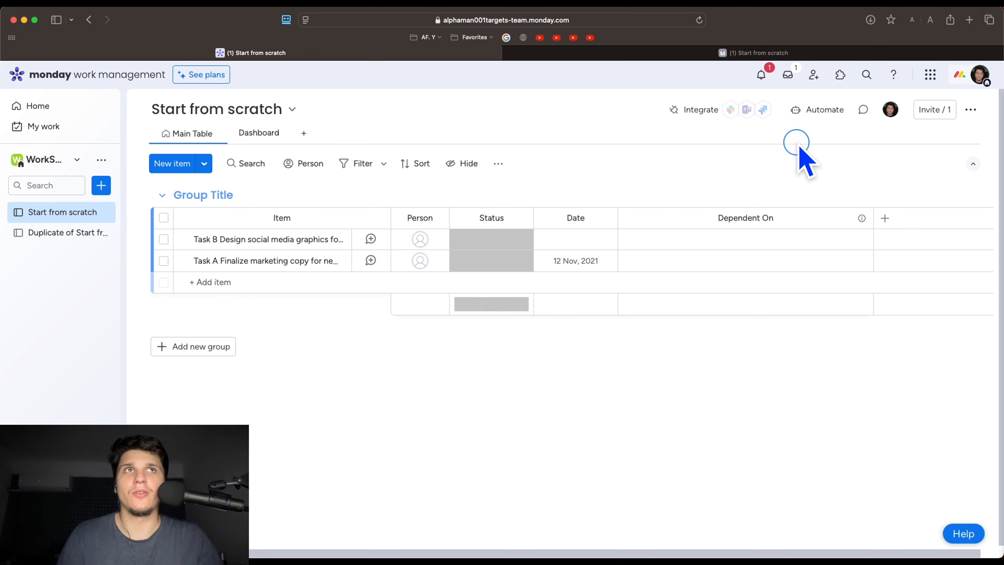
{"action": "left_click", "coordinate": [627, 239]}
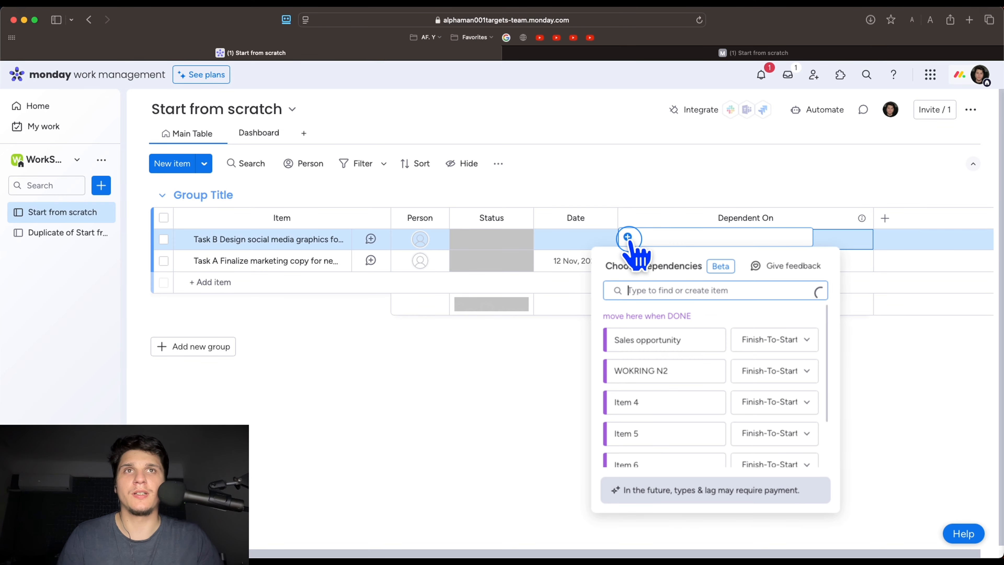
{"action": "scroll", "coordinate": [671, 411], "scroll_direction": "down", "scroll_amount": 2}
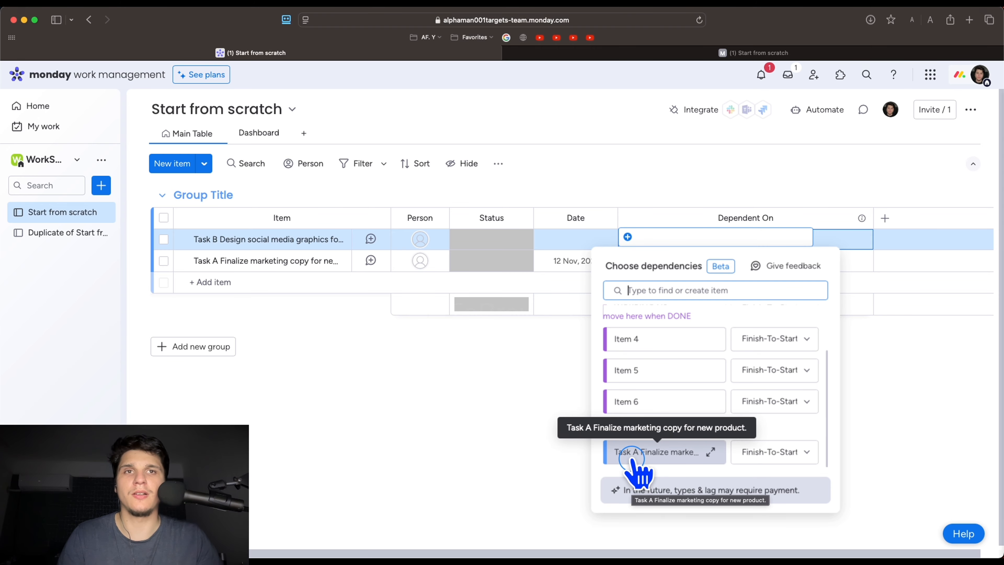
{"action": "left_click", "coordinate": [632, 457]}
{"action": "left_click", "coordinate": [540, 365]}
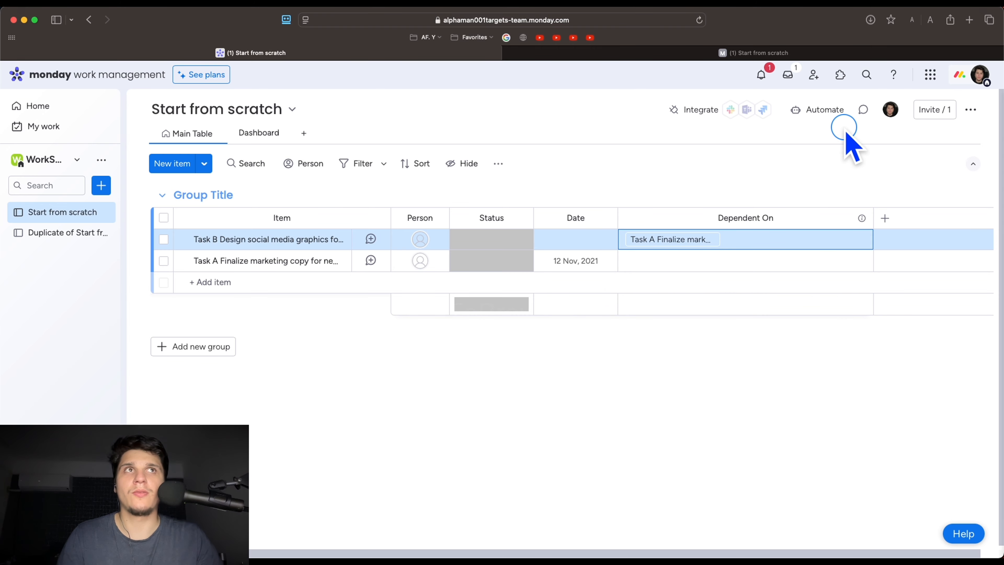
Choose the Dependencies automation template that changes a dependency's status when an item's status changes
{"action": "left_click", "coordinate": [834, 112]}
{"action": "left_click", "coordinate": [95, 423]}
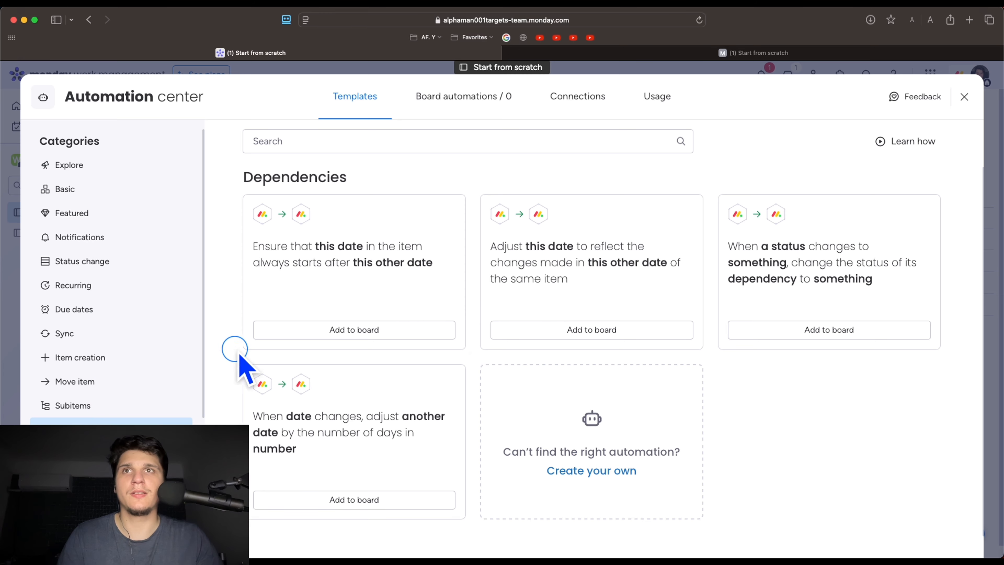
{"action": "left_click", "coordinate": [736, 273]}
Set the automation's trigger to Status changing to Done and its dependency column to Dependent On
{"action": "left_click", "coordinate": [278, 267]}
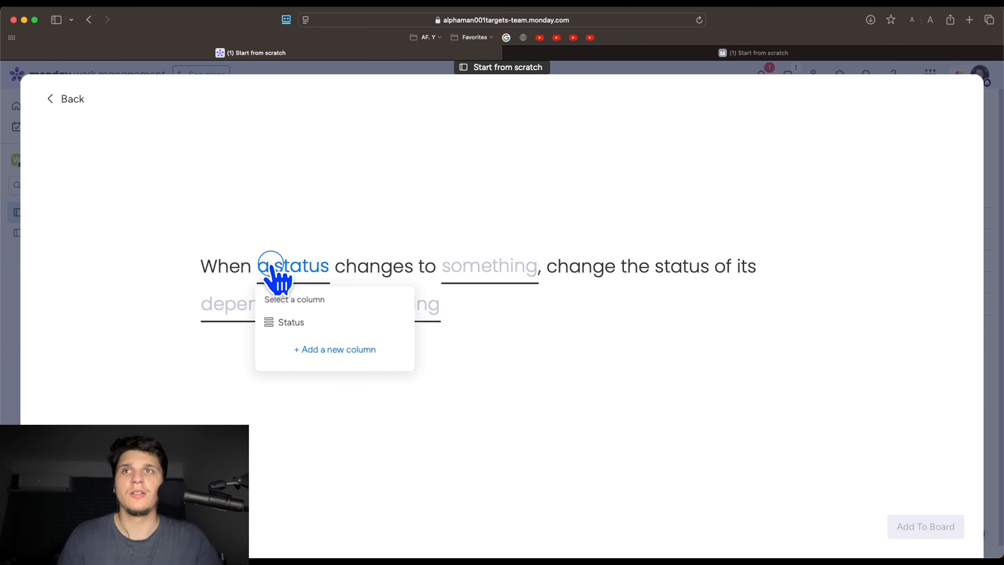
{"action": "left_click", "coordinate": [289, 324]}
{"action": "left_click", "coordinate": [442, 265]}
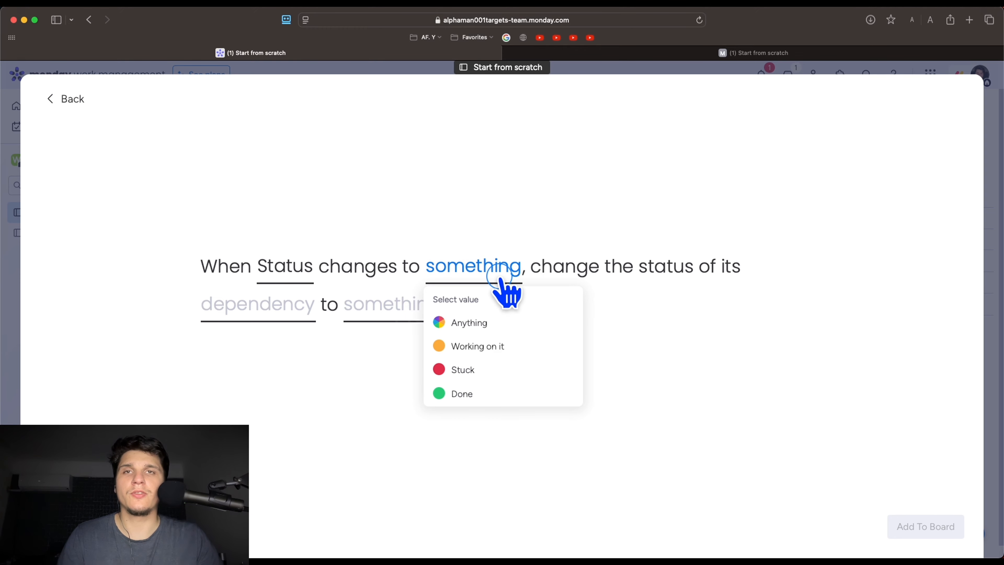
{"action": "left_click", "coordinate": [522, 393]}
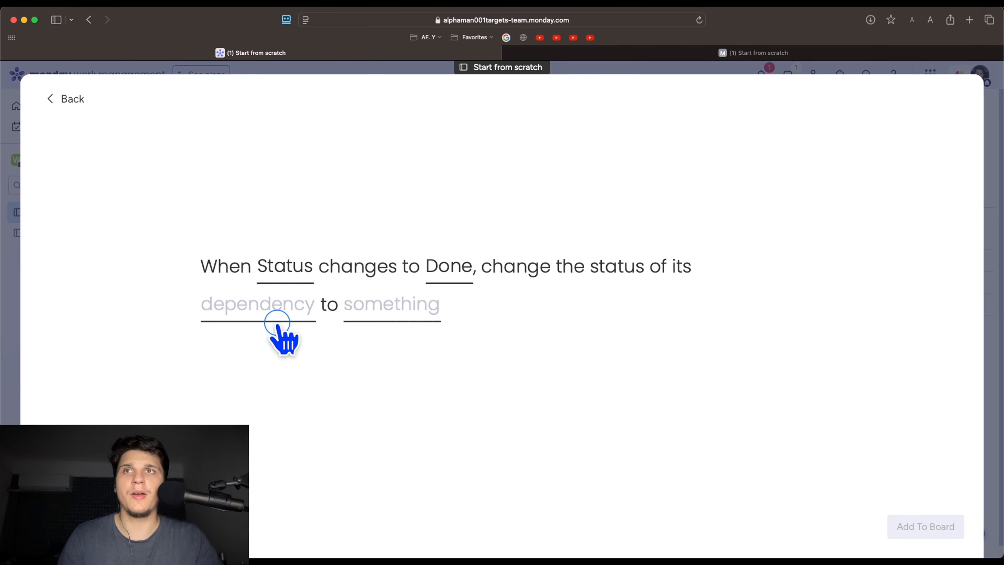
{"action": "left_click", "coordinate": [277, 306]}
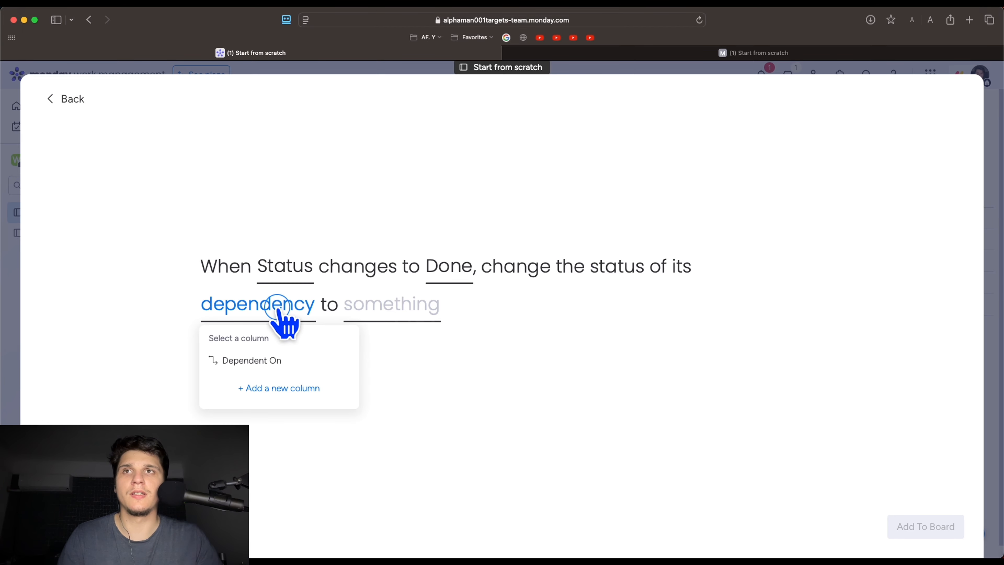
{"action": "left_click", "coordinate": [273, 359]}
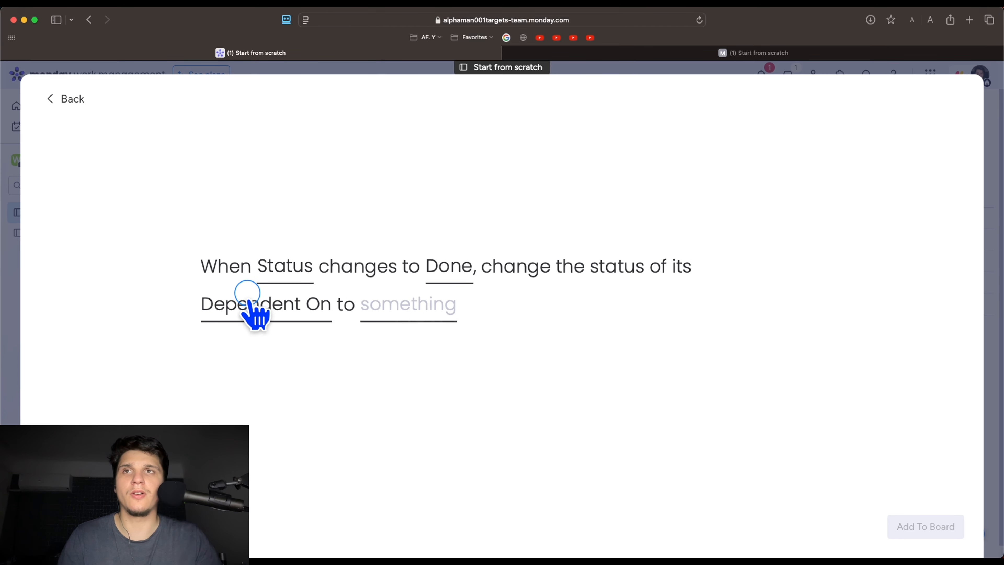
{"action": "left_click", "coordinate": [257, 310]}
{"action": "left_click", "coordinate": [297, 388]}
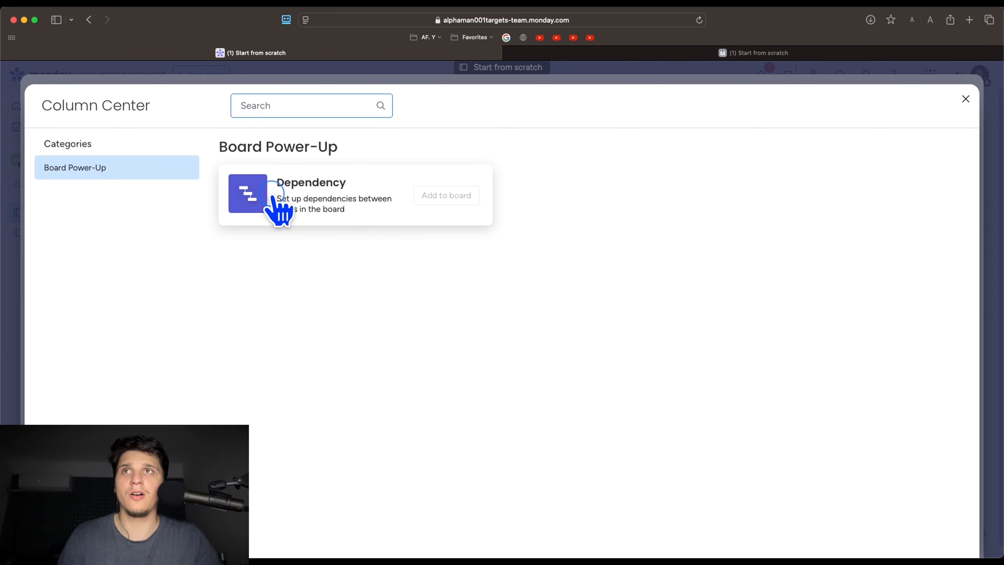
{"action": "left_click", "coordinate": [966, 99]}
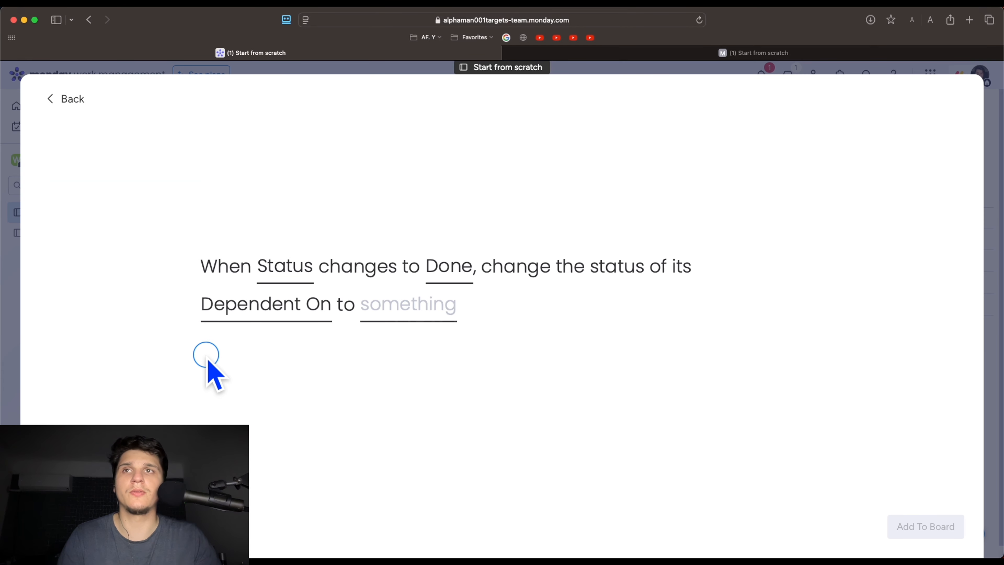
Set the dependency's new status to Working on it and add the automation to the board
{"action": "left_click", "coordinate": [395, 308]}
{"action": "left_click", "coordinate": [405, 360]}
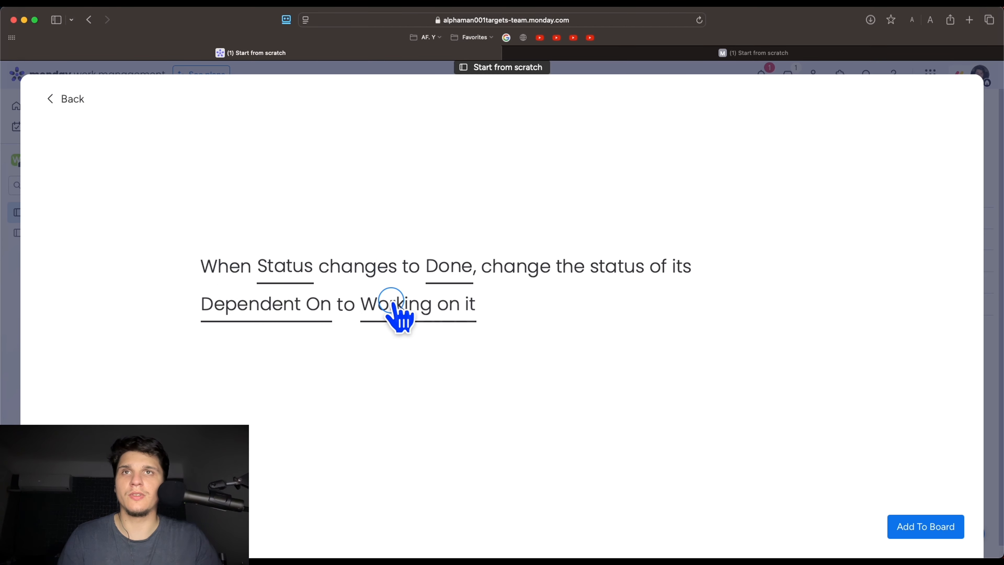
{"action": "left_click", "coordinate": [913, 526]}
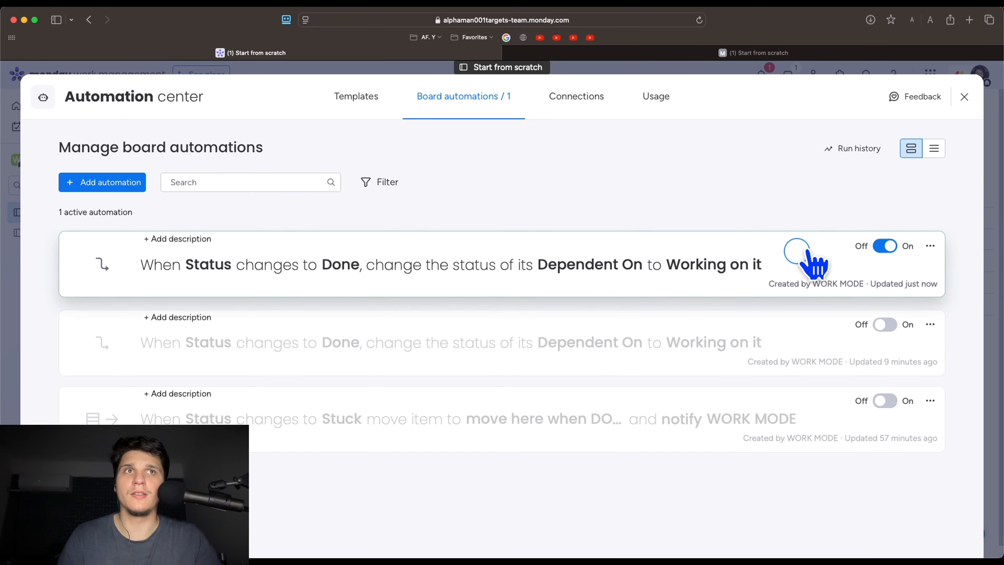
Return to the board and test the automation by setting Task A's status to Done
{"action": "left_click", "coordinate": [965, 96]}
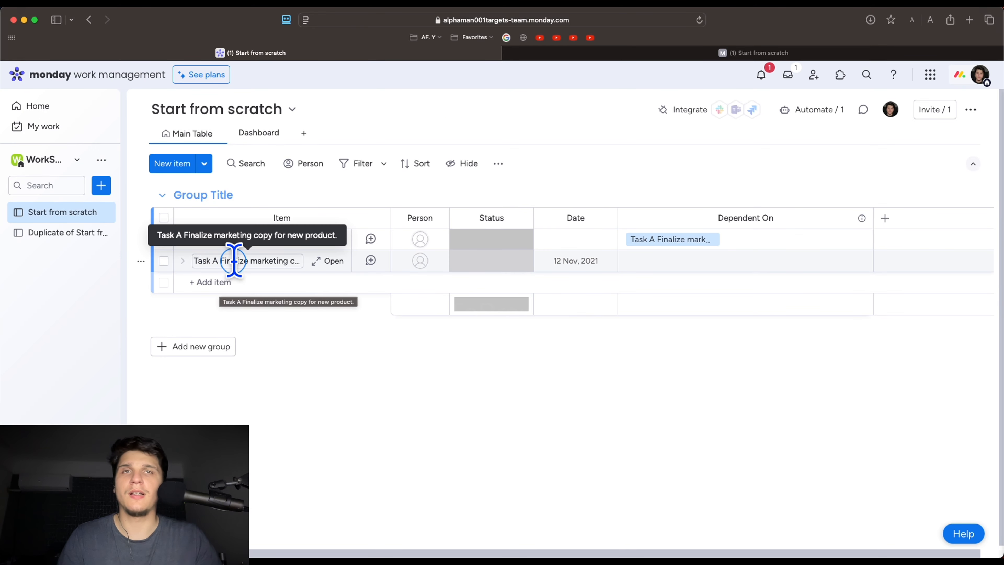
{"action": "left_click", "coordinate": [508, 264]}
{"action": "left_click", "coordinate": [500, 347]}
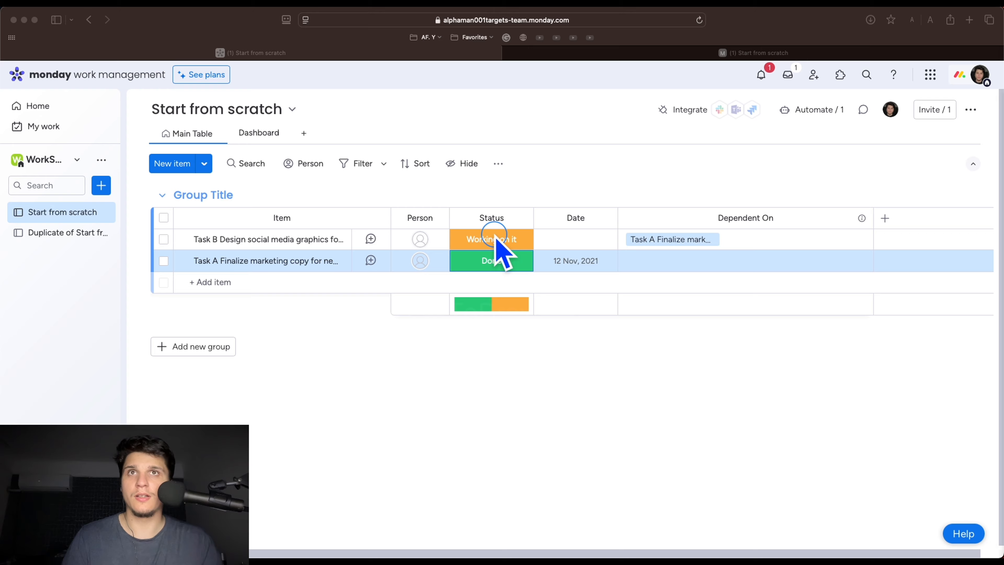
Open the dependency automation and examine its run history, info and analytics
{"action": "left_click", "coordinate": [788, 110]}
{"action": "left_click", "coordinate": [555, 255]}
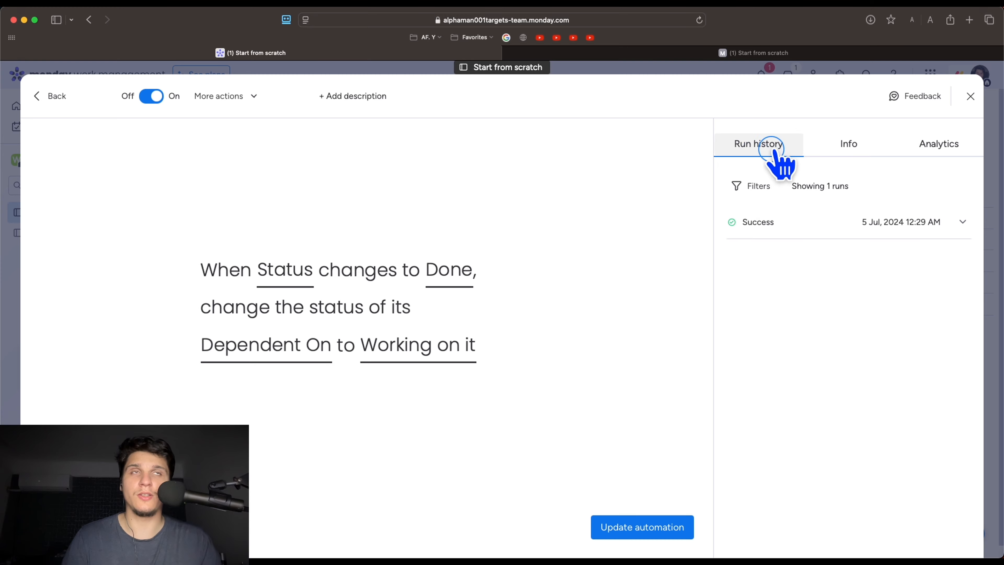
{"action": "left_click", "coordinate": [832, 151]}
{"action": "left_click", "coordinate": [799, 152]}
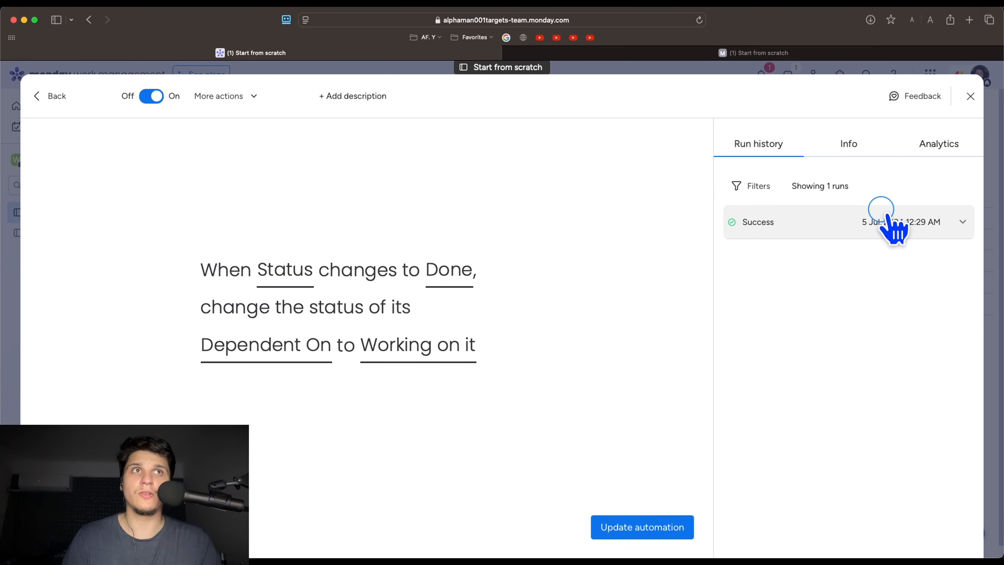
{"action": "left_click", "coordinate": [899, 215]}
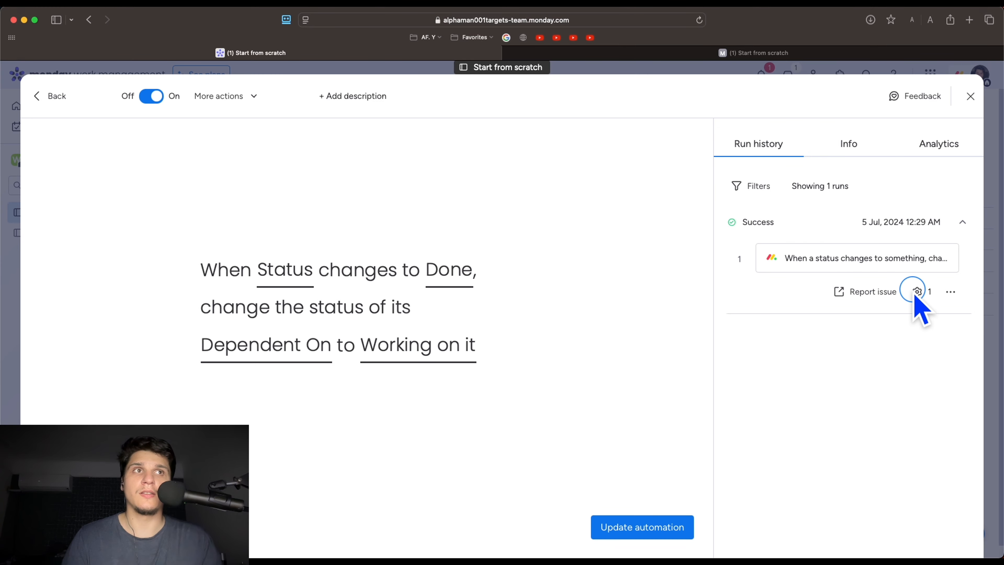
{"action": "left_click", "coordinate": [943, 290]}
{"action": "left_click", "coordinate": [872, 332]}
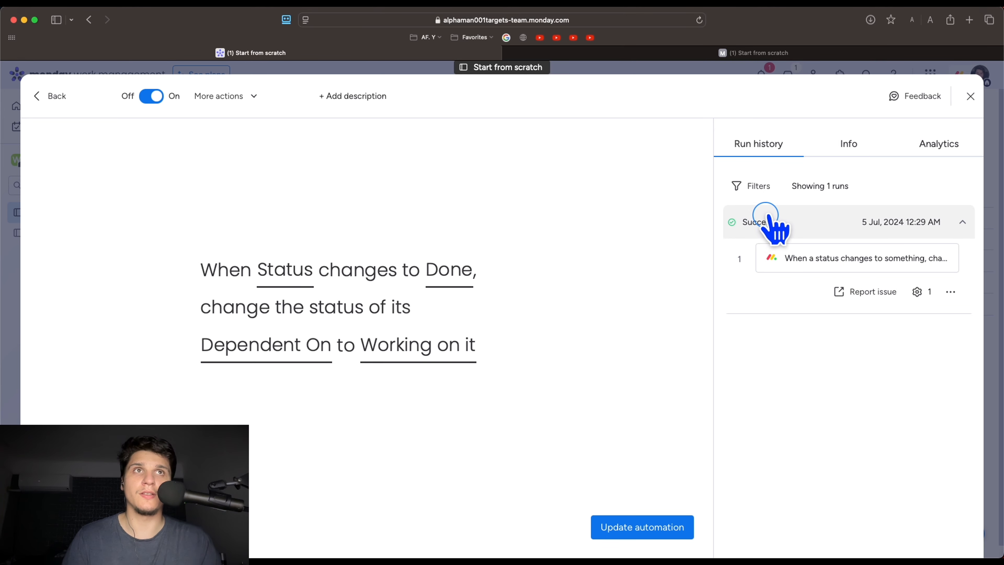
{"action": "left_click", "coordinate": [841, 146]}
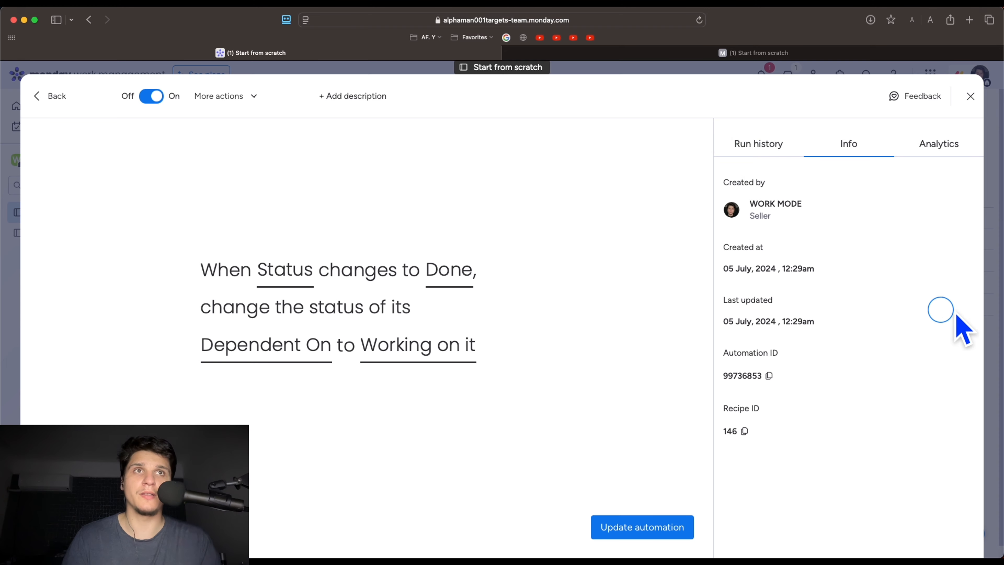
{"action": "left_click", "coordinate": [941, 139]}
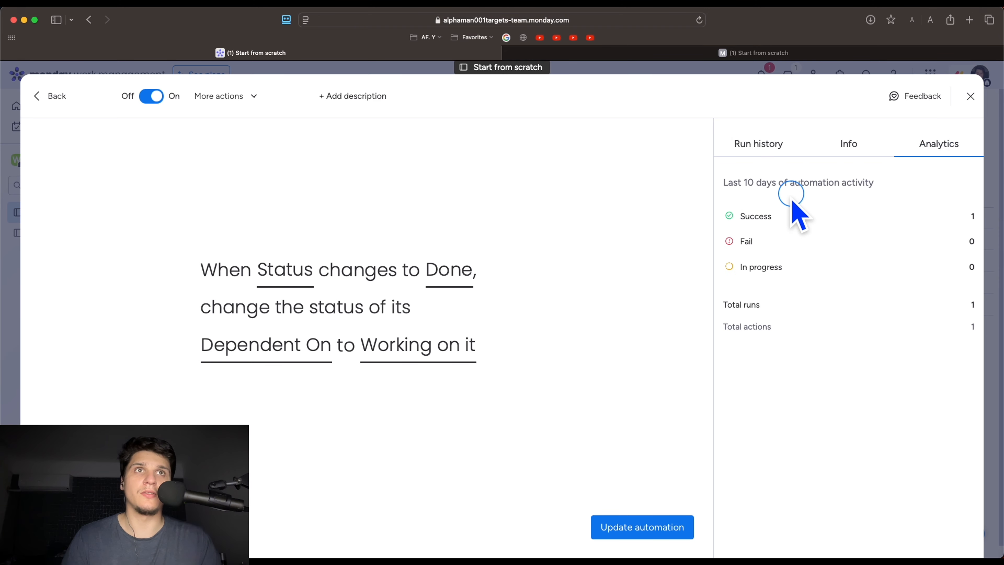